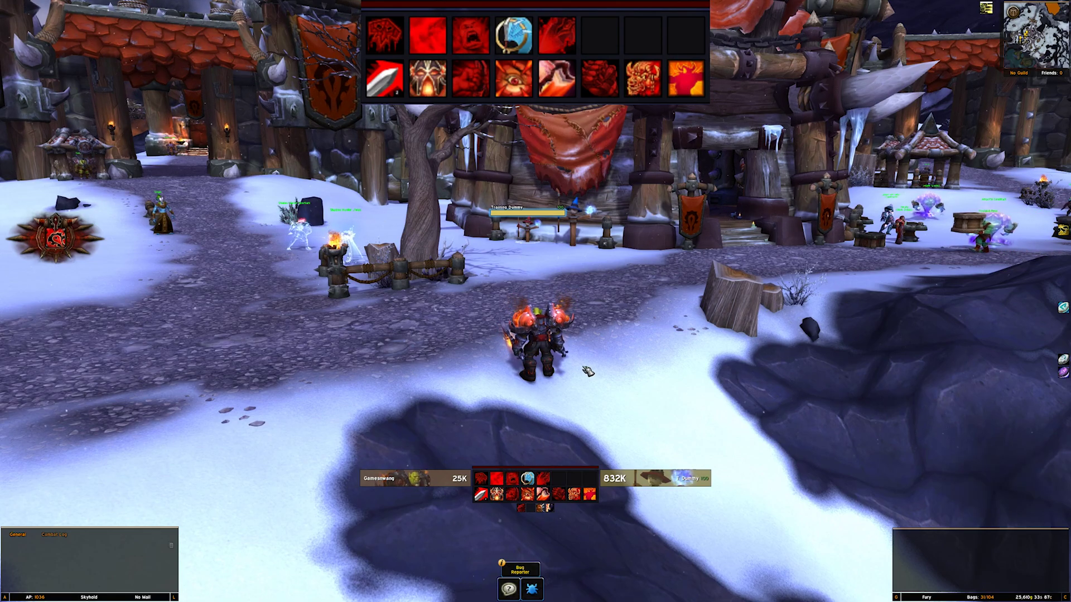
# Step: Run toward the targeted training dummy and Charge it to open the fight
pyautogui.press('w')
pyautogui.press('1')
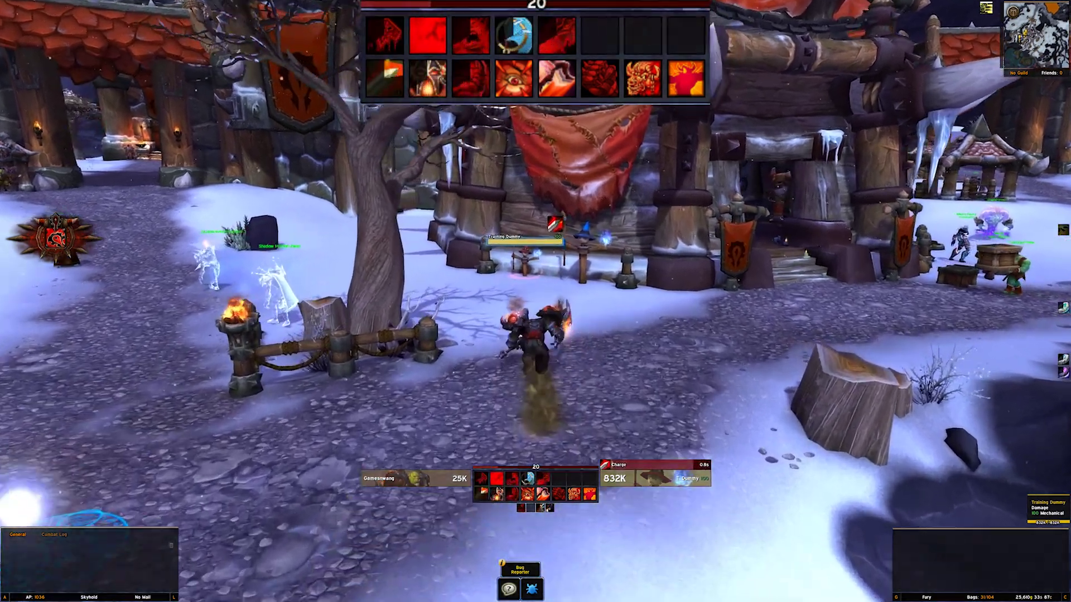
pyautogui.scroll(3, 535, 301)
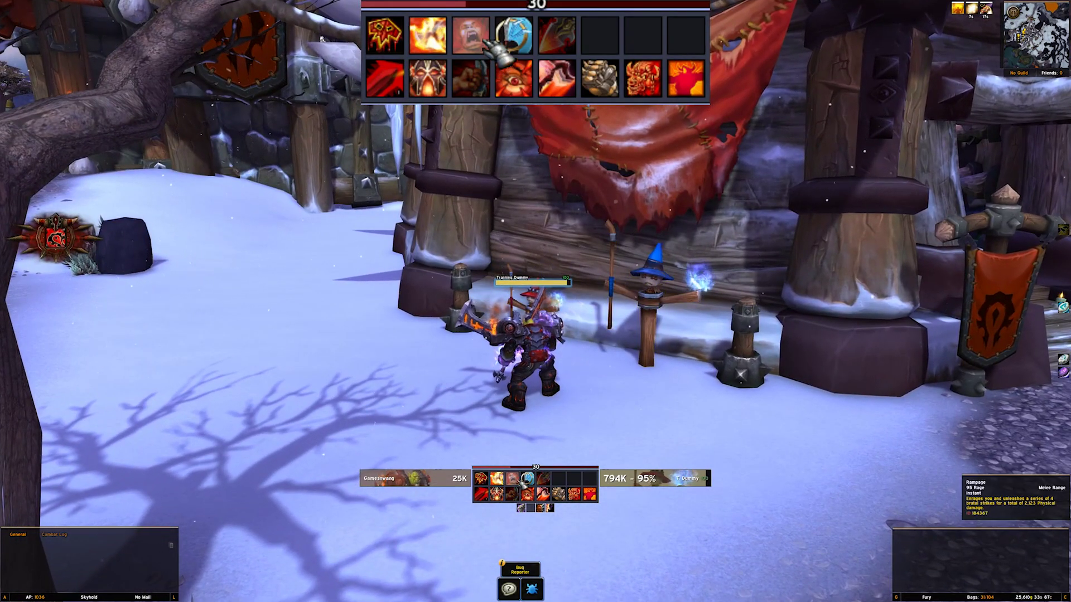
# Step: Build rage on the training dummy with single-target attacks, including Raging Blow and Bloodthirst, and try Rampage
pyautogui.press('2')
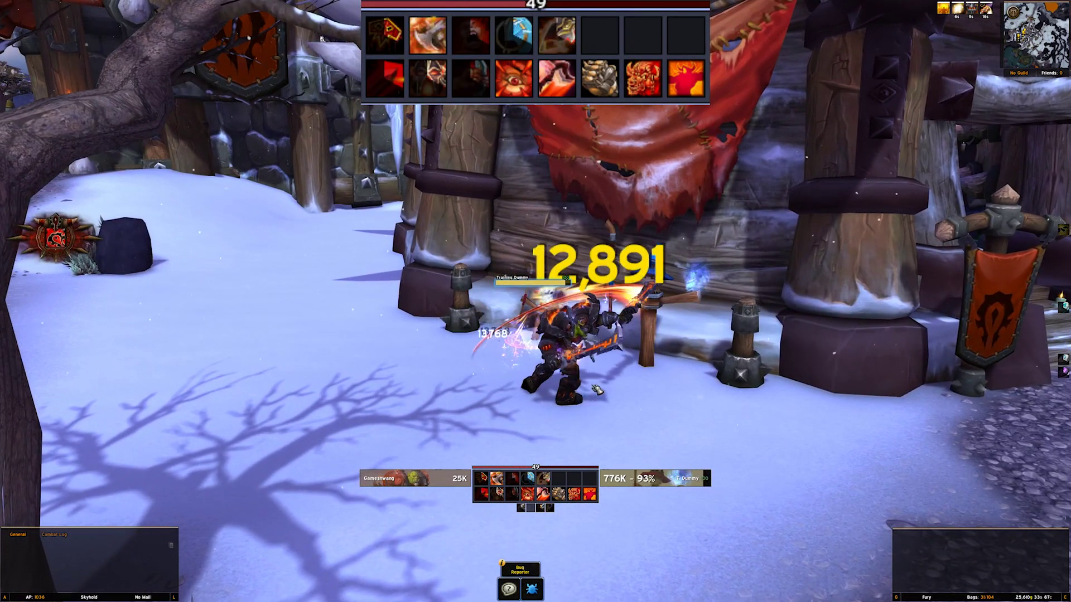
pyautogui.press('5')
pyautogui.press('5')
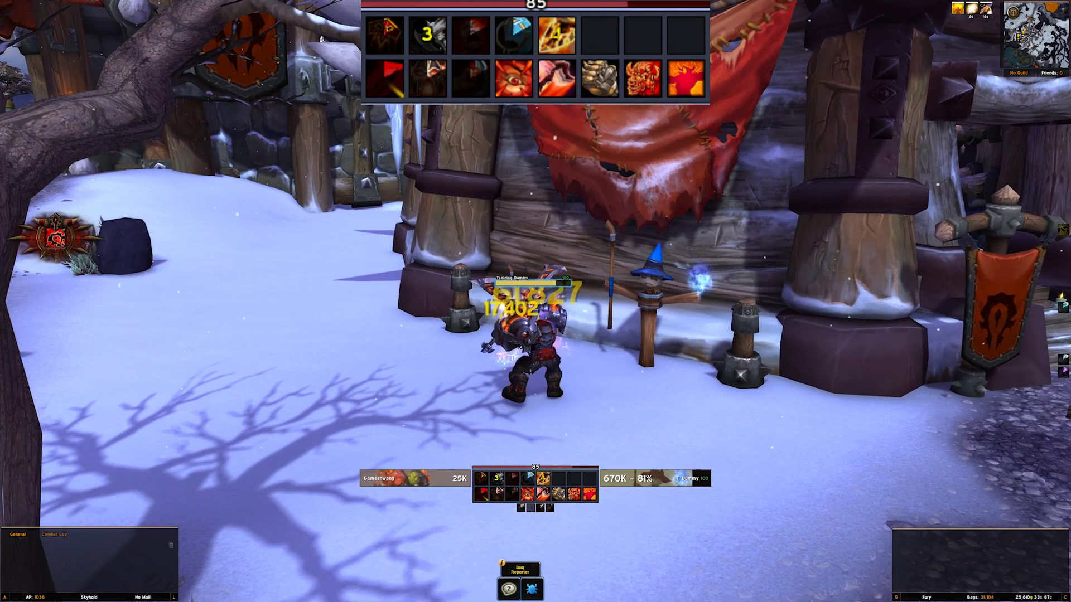
pyautogui.press('3')
pyautogui.press('1')
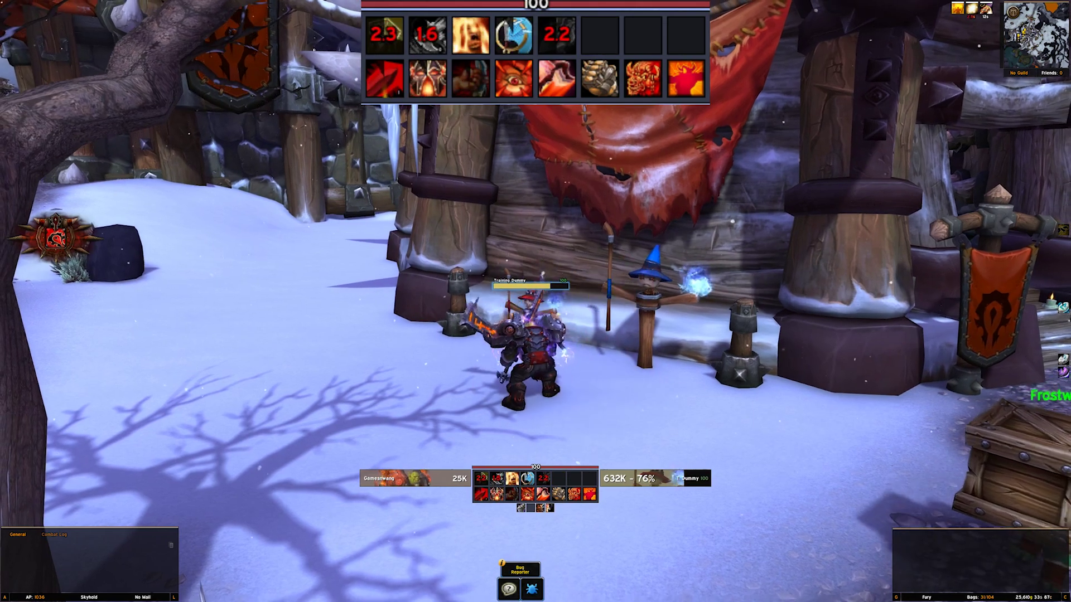
# Step: Strike both neighbouring training dummies repeatedly with Whirlwind
pyautogui.scroll(2, 536, 301)
pyautogui.press('4')
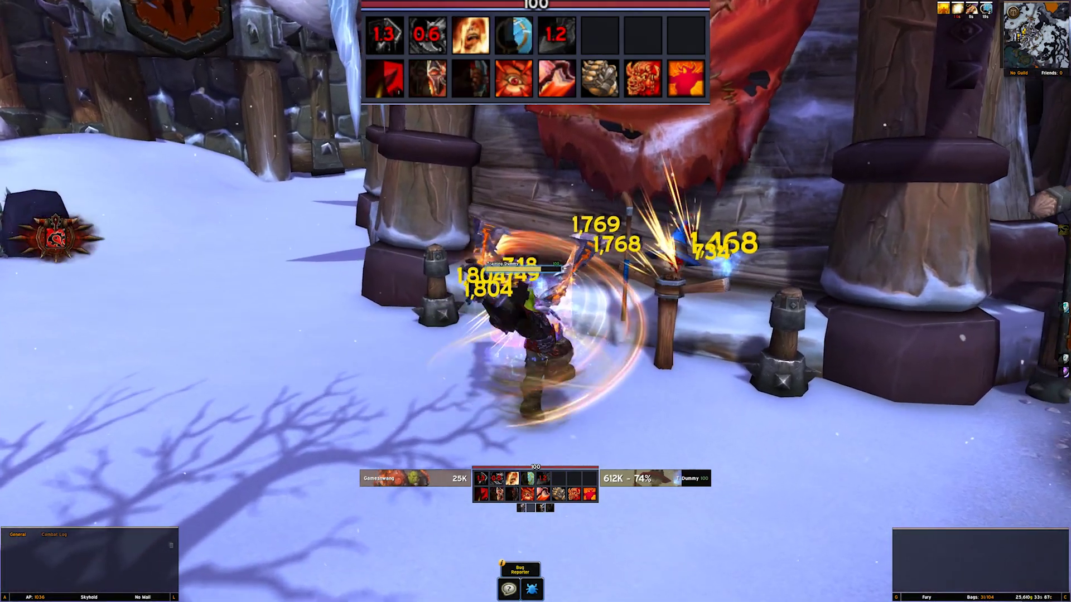
pyautogui.scroll(-2, 535, 302)
pyautogui.press('4')
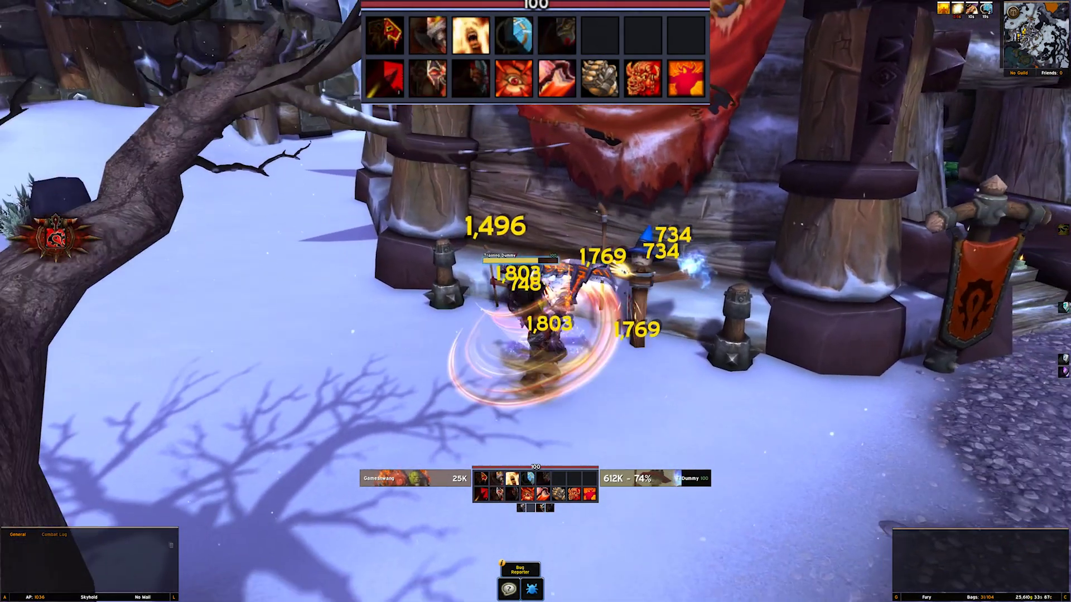
pyautogui.press('4')
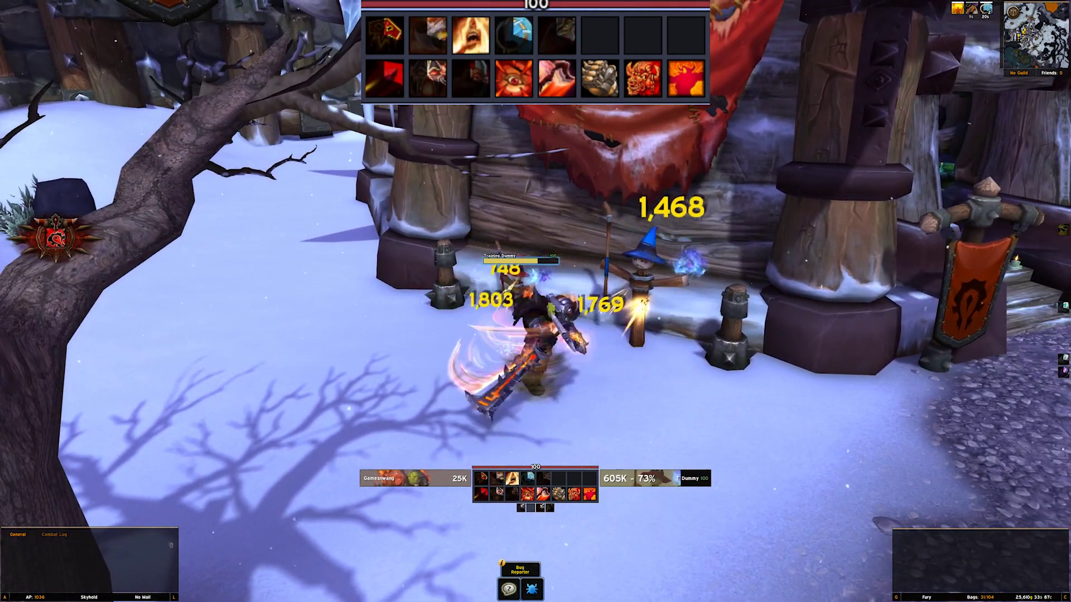
# Step: Attack the targeted dummy with Raging Blow, Rampage at full rage and Bloodthirst
pyautogui.press('2')
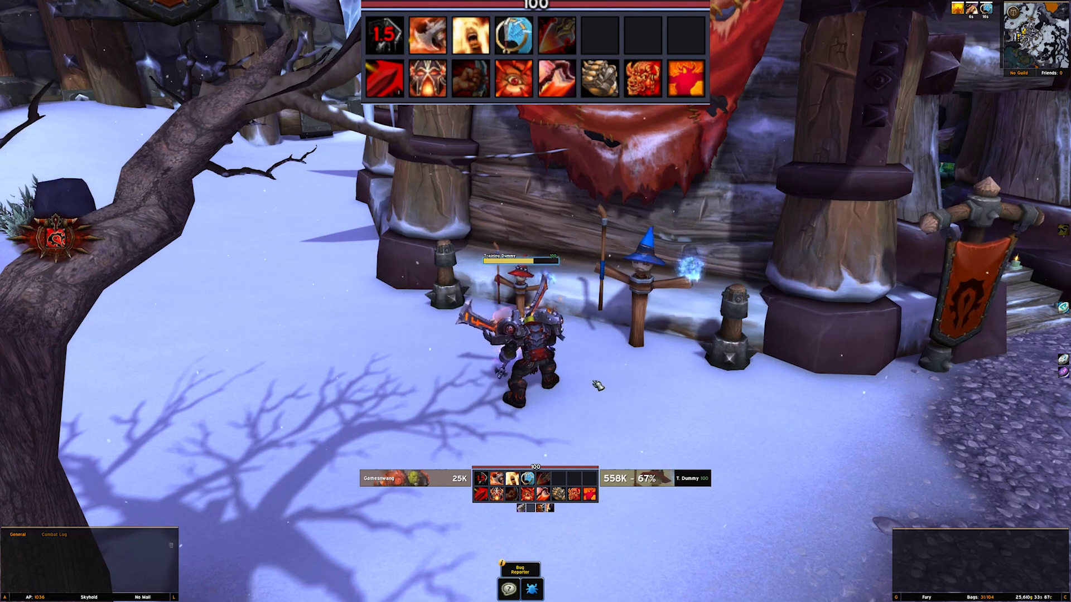
pyautogui.press('1')
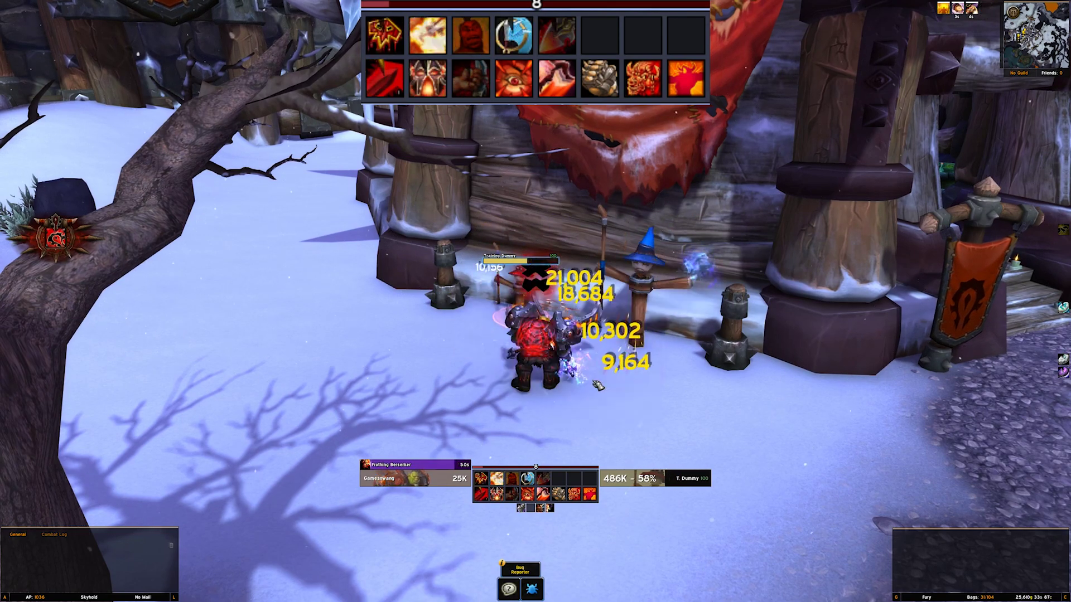
pyautogui.press('1')
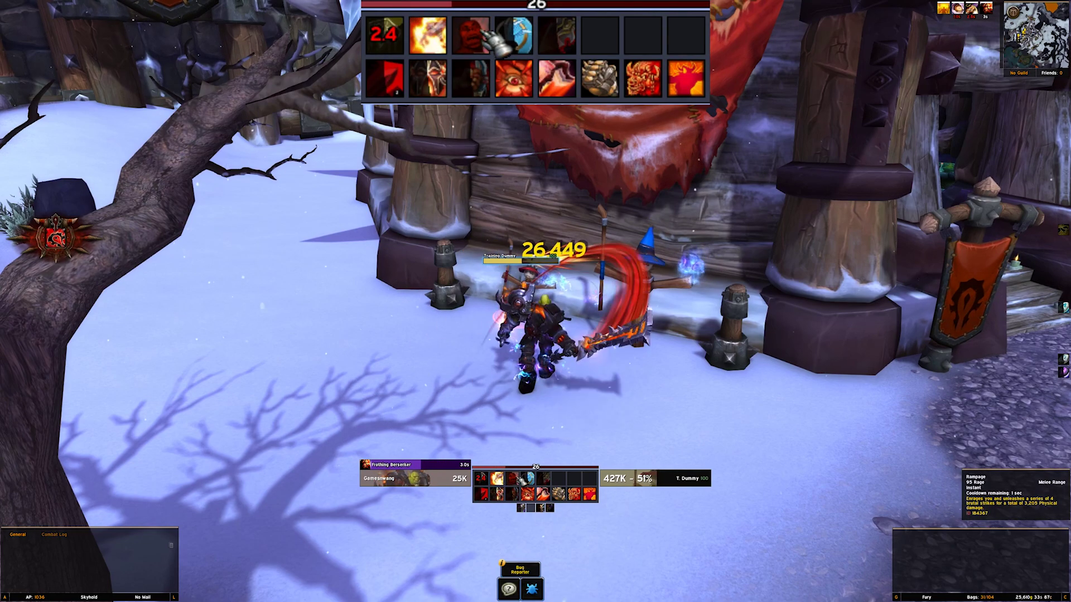
# Step: Cleave both dummies with Whirlwind and follow up with Bloodthirst and Raging Blow on the target
pyautogui.press('4')
pyautogui.press('4')
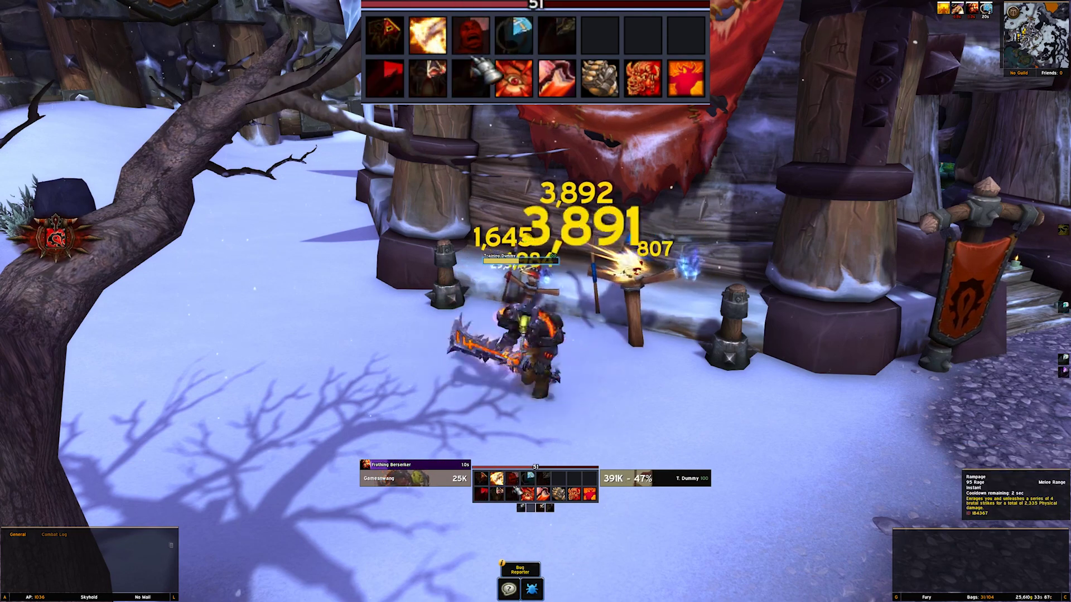
pyautogui.press('1')
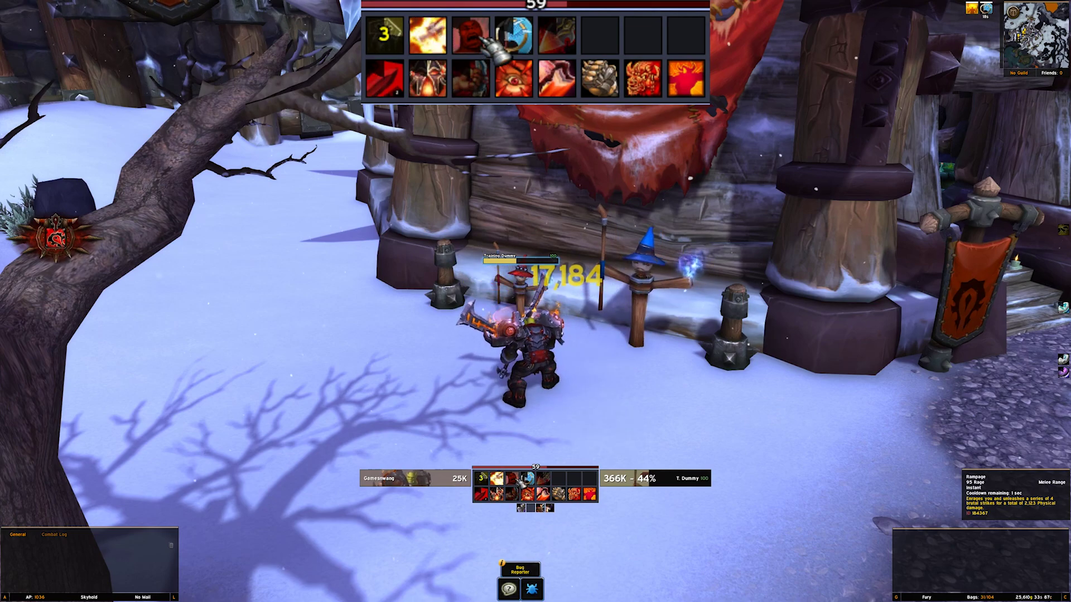
pyautogui.press('2')
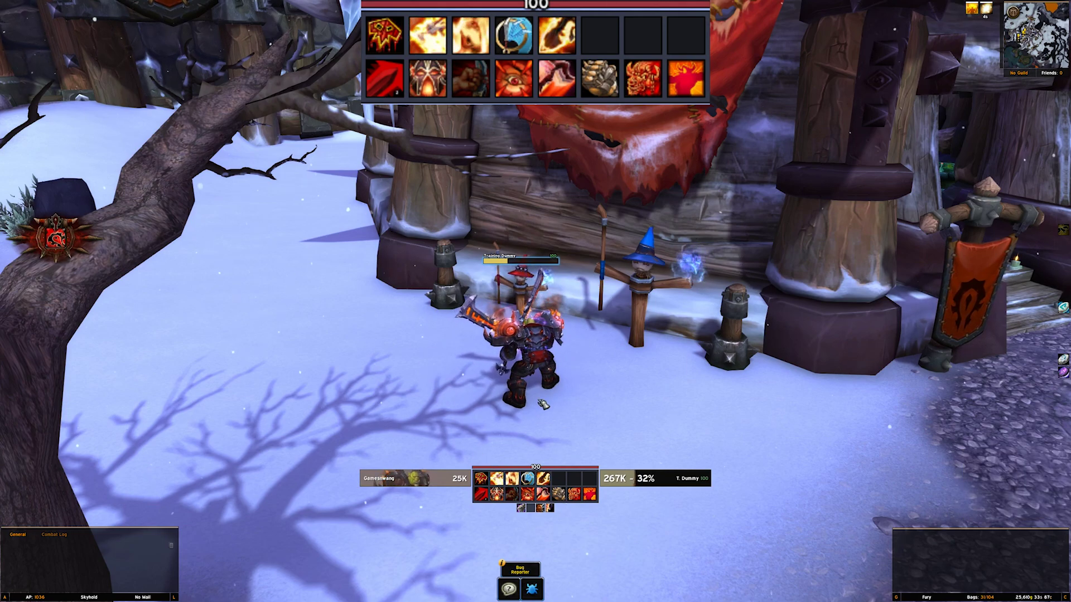
# Step: Alternate Bloodthirst and Raging Blow on the training dummy until rage is full
pyautogui.press('1')
pyautogui.press('2')
pyautogui.press('1')
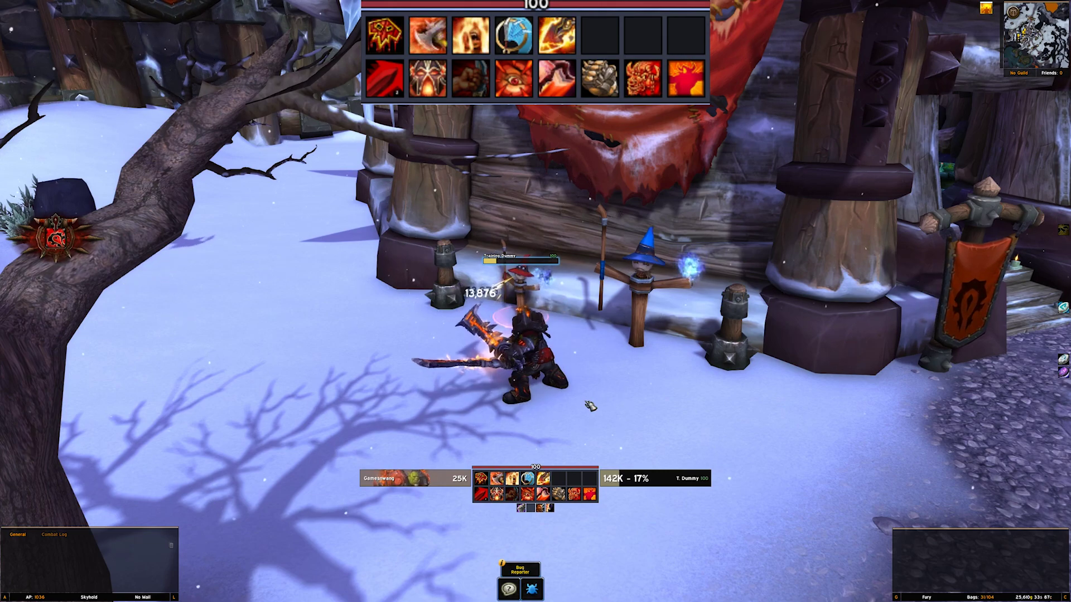
# Step: Unleash Rampage on the dummy, refill rage with Raging Blow and the filler strike, and use Rampage again
pyautogui.press('3')
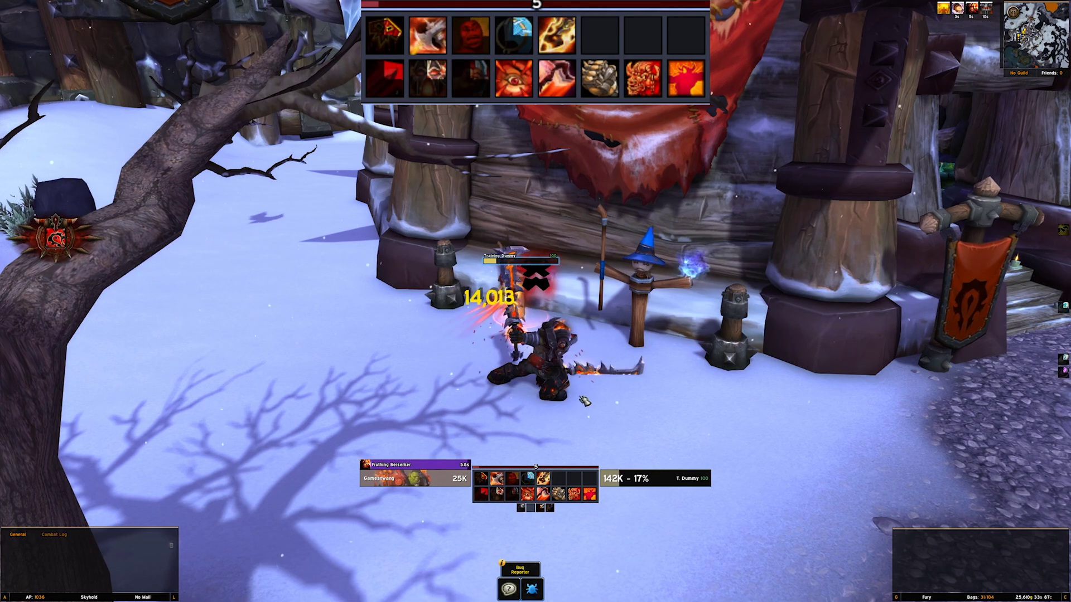
pyautogui.press('5')
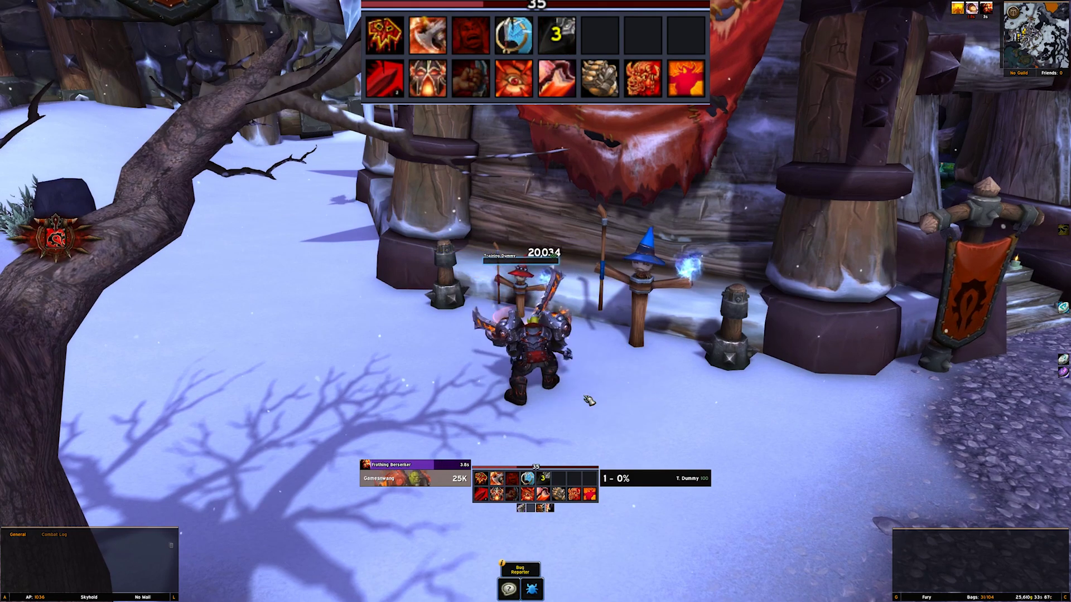
pyautogui.press('2')
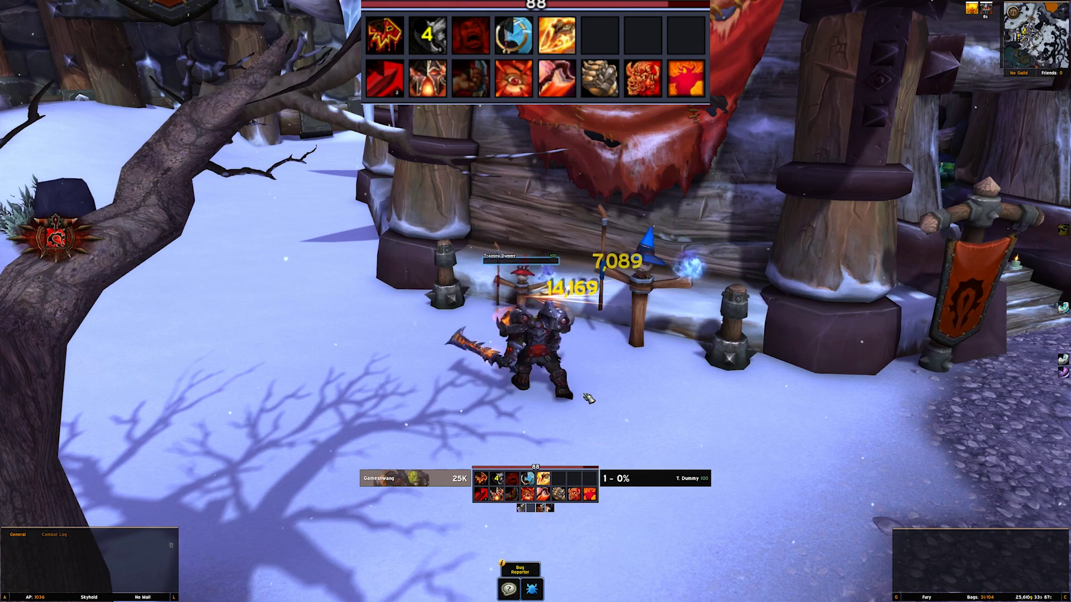
pyautogui.press('5')
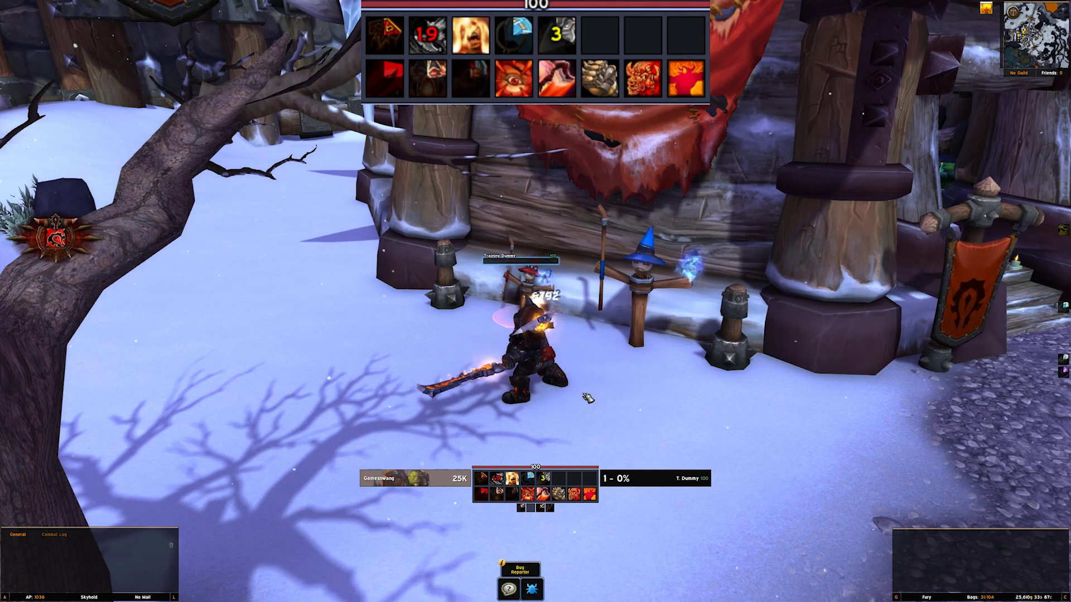
pyautogui.press('3')
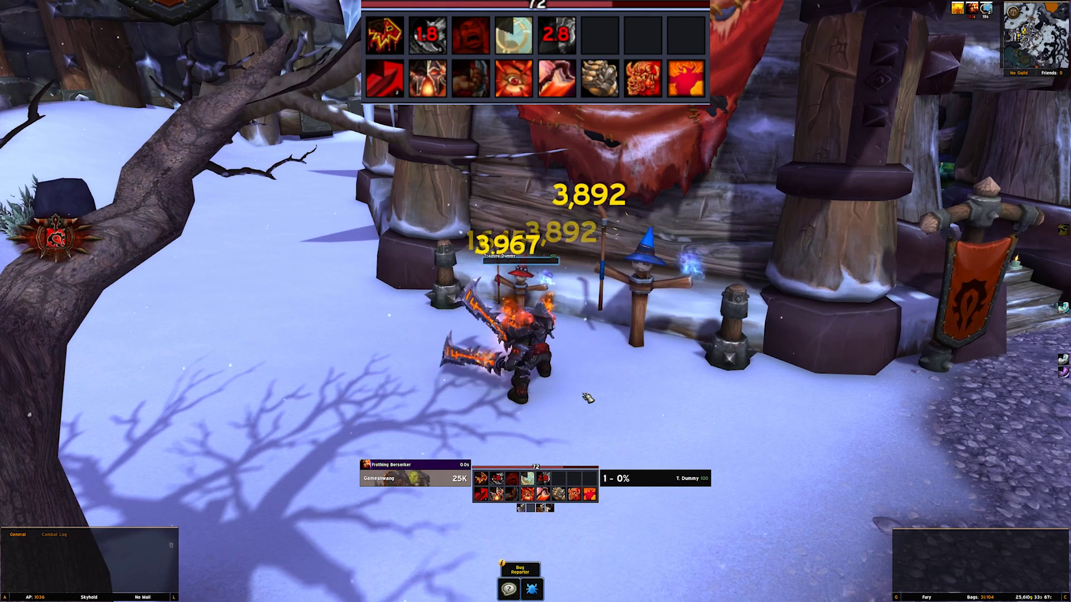
# Step: Refill rage with Bloodthirst and Raging Blow and spend it on another Rampage against the dummy
pyautogui.press('1')
pyautogui.press('2')
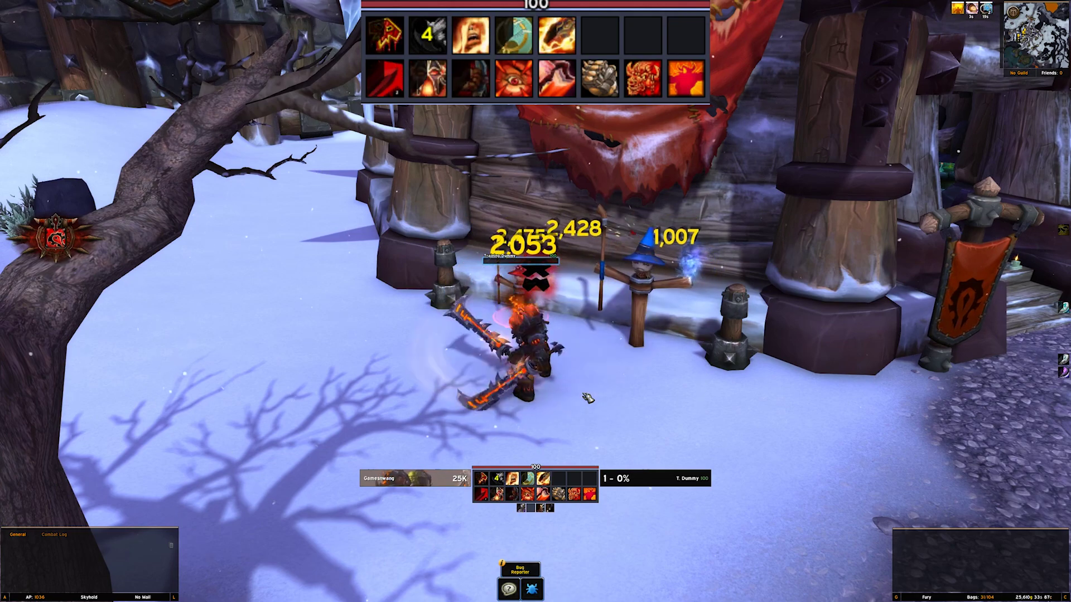
pyautogui.press('1')
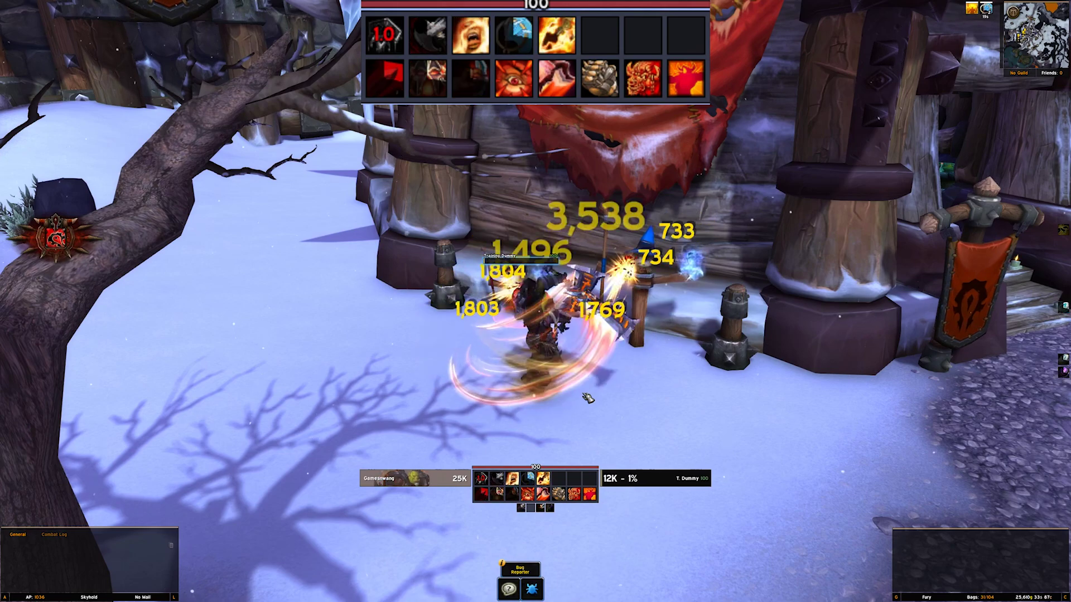
pyautogui.press('3')
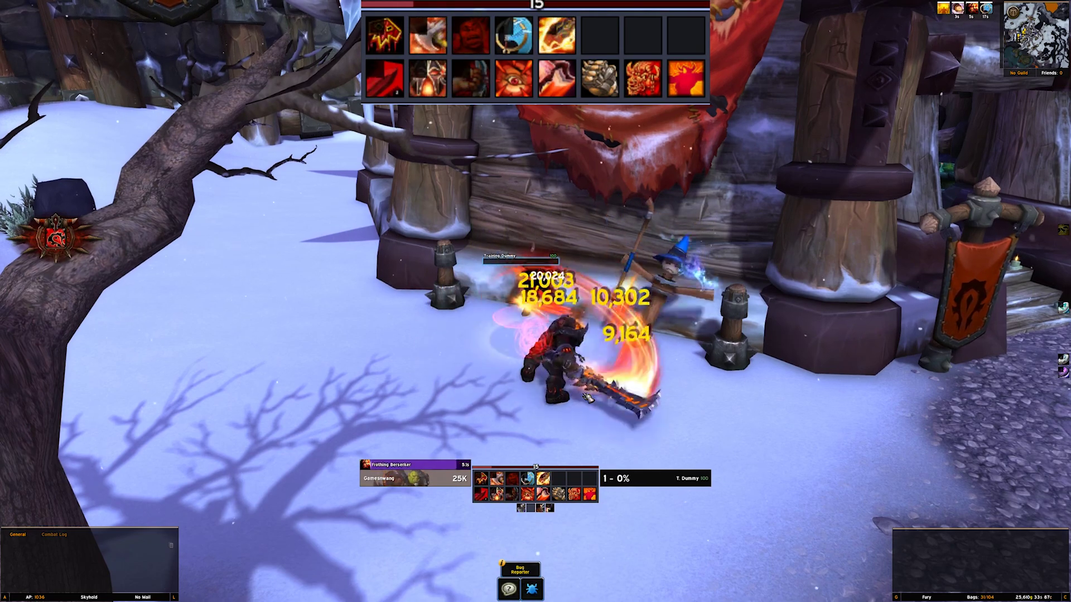
# Step: Cycle Raging Blow, the filler strike and Whirlwind on the dummies to build rage, and finish with Rampage
pyautogui.press('2')
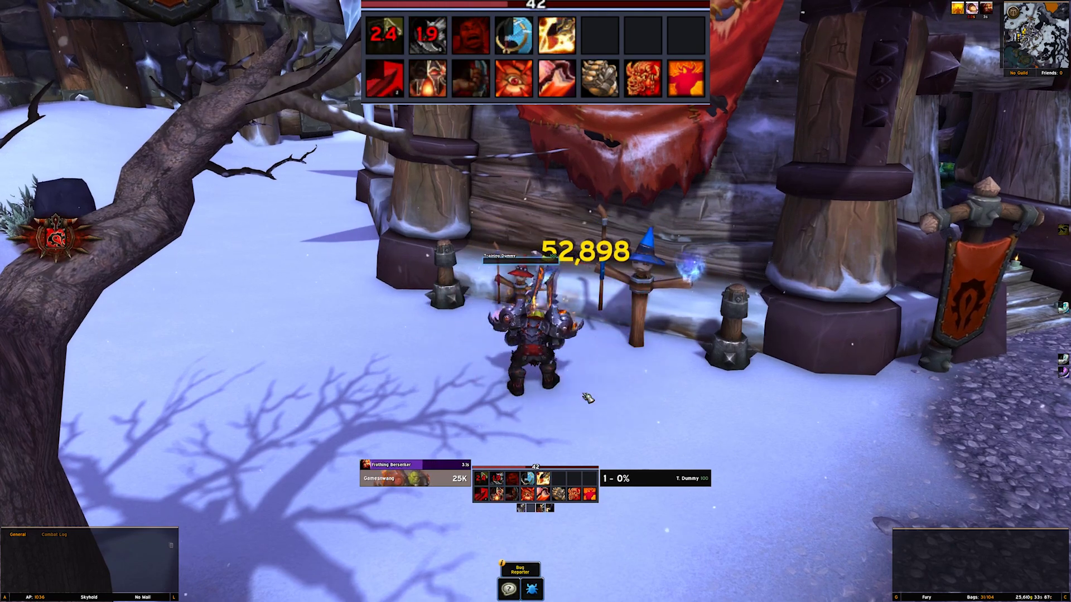
pyautogui.press('5')
pyautogui.press('4')
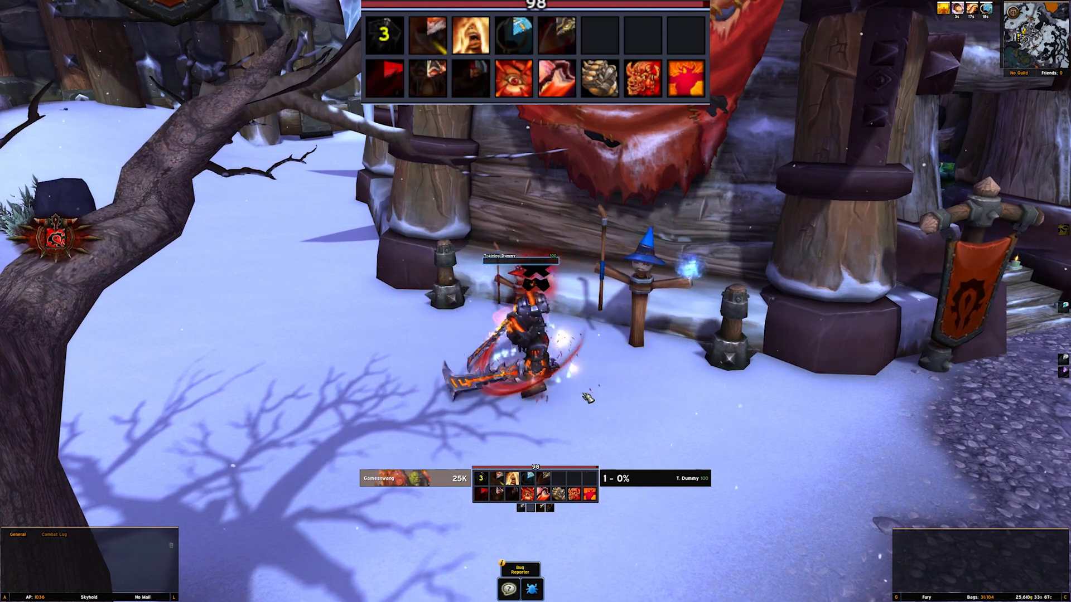
pyautogui.press('5')
pyautogui.press('4')
pyautogui.press('2')
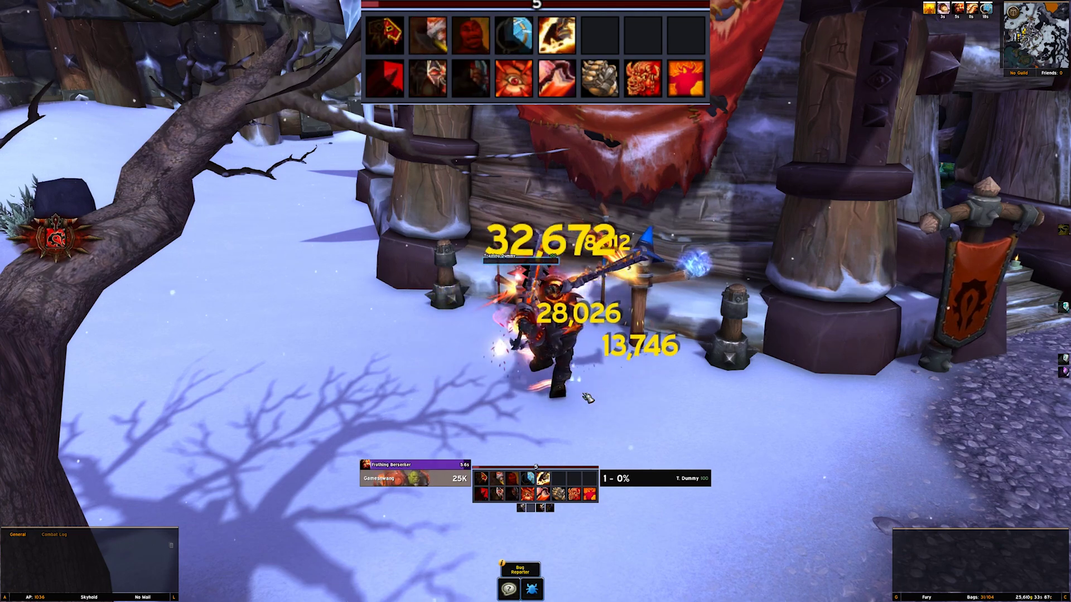
pyautogui.press('3')
# Step: Hit the dummy with the filler strike and Raging Blow, and release Rampage at full rage
pyautogui.press('5')
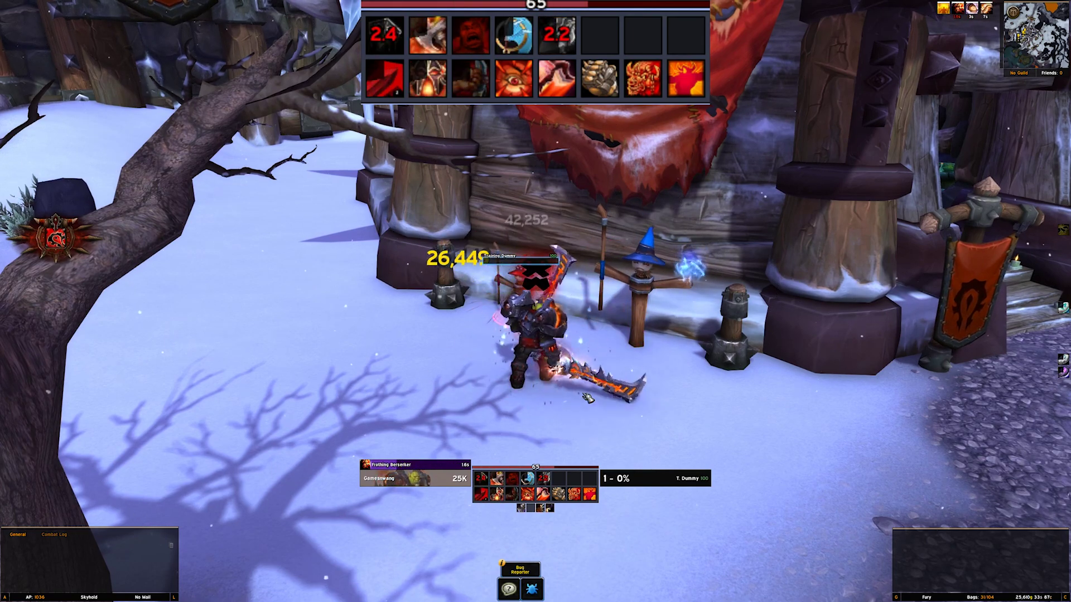
pyautogui.press('2')
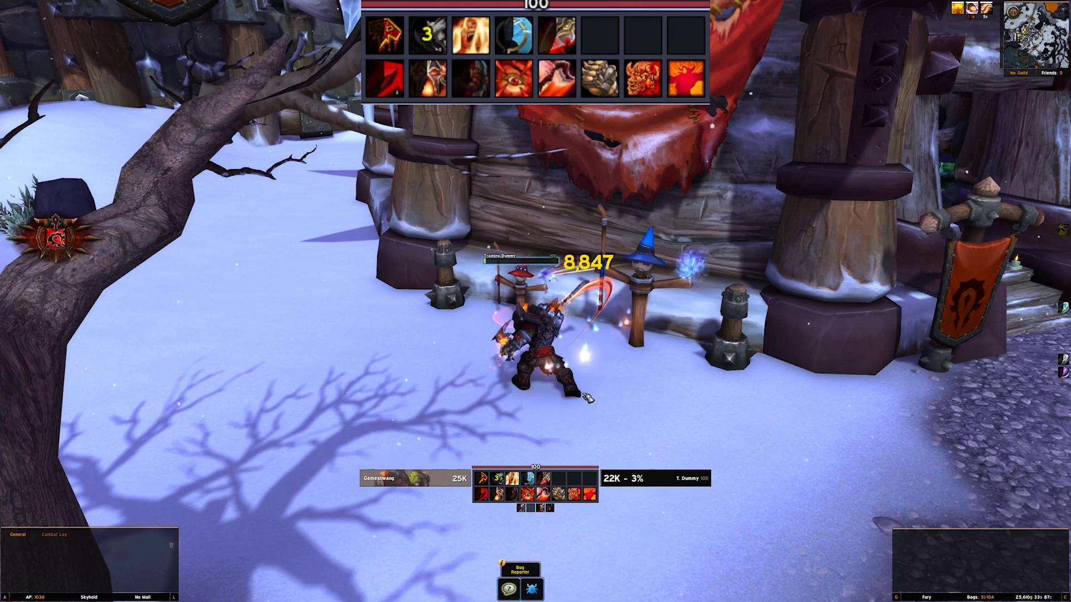
pyautogui.press('3')
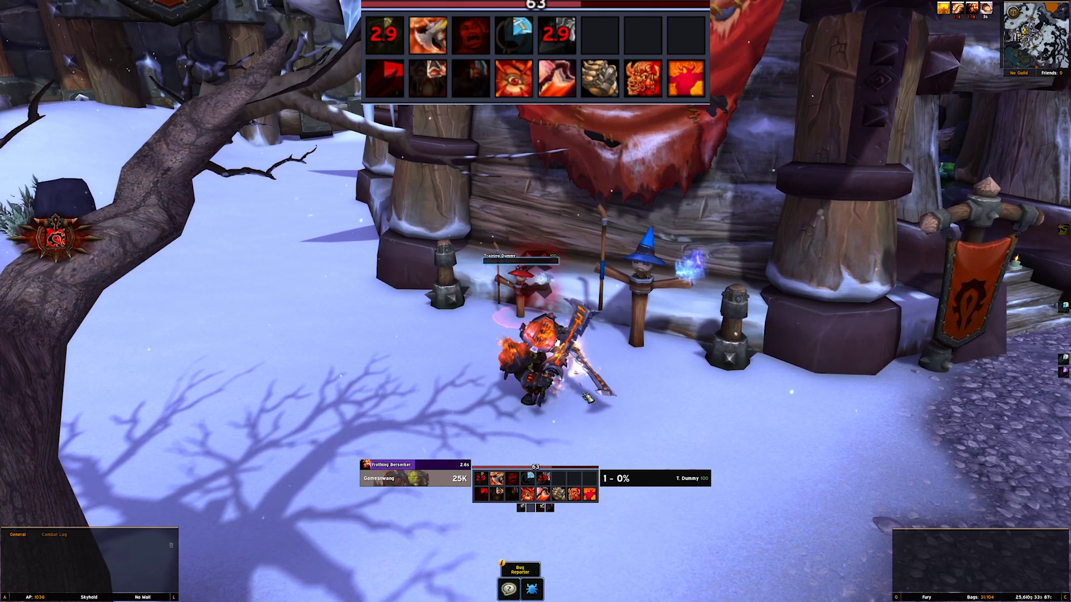
# Step: Repeat the Raging Blow, filler strike and Rampage sequence on the training dummy
pyautogui.press('2')
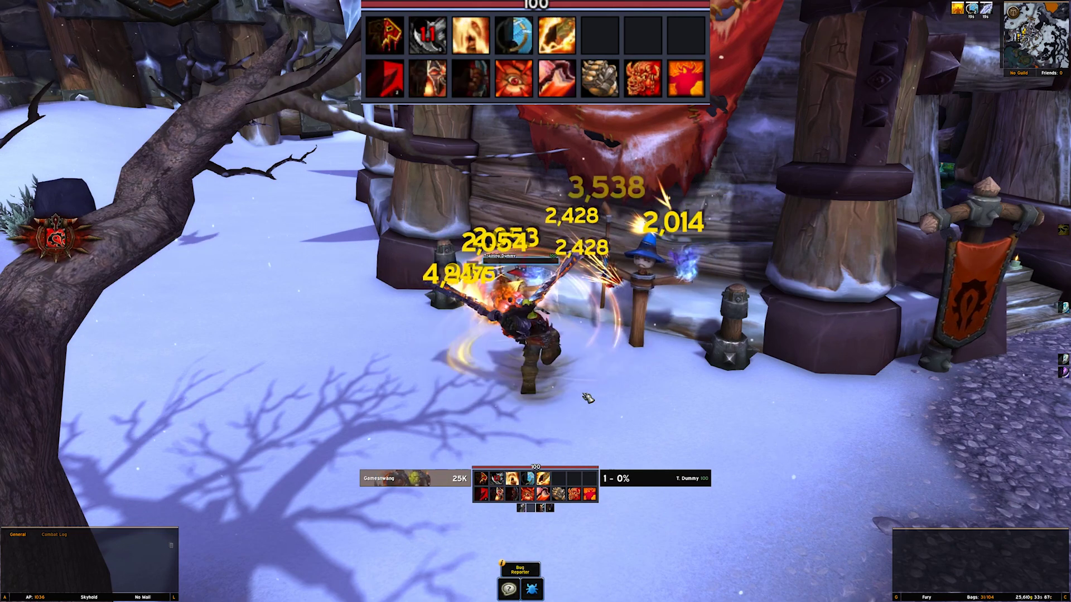
pyautogui.press('5')
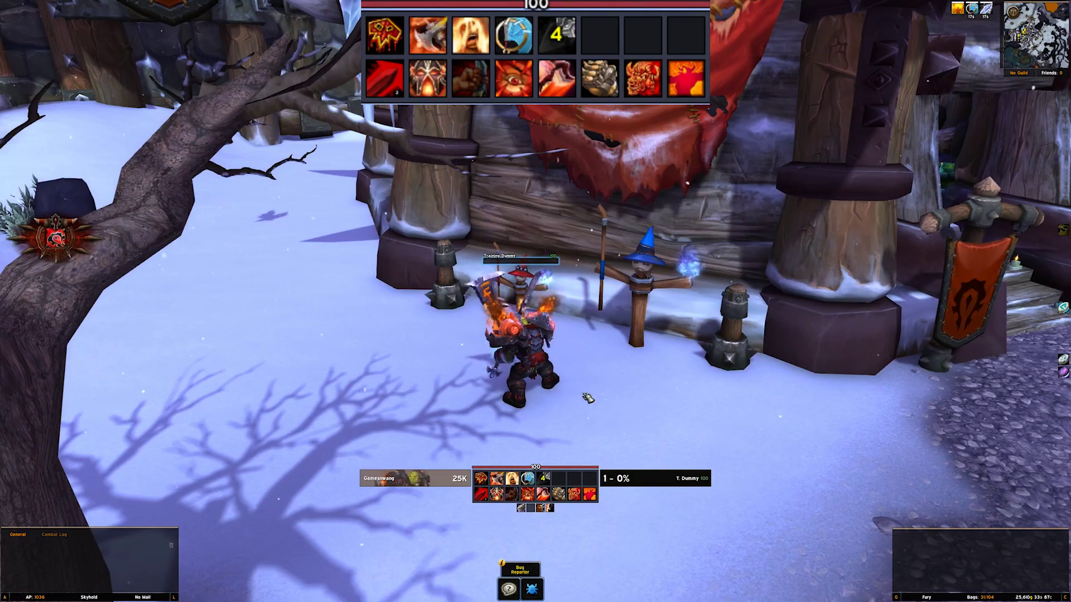
pyautogui.press('3')
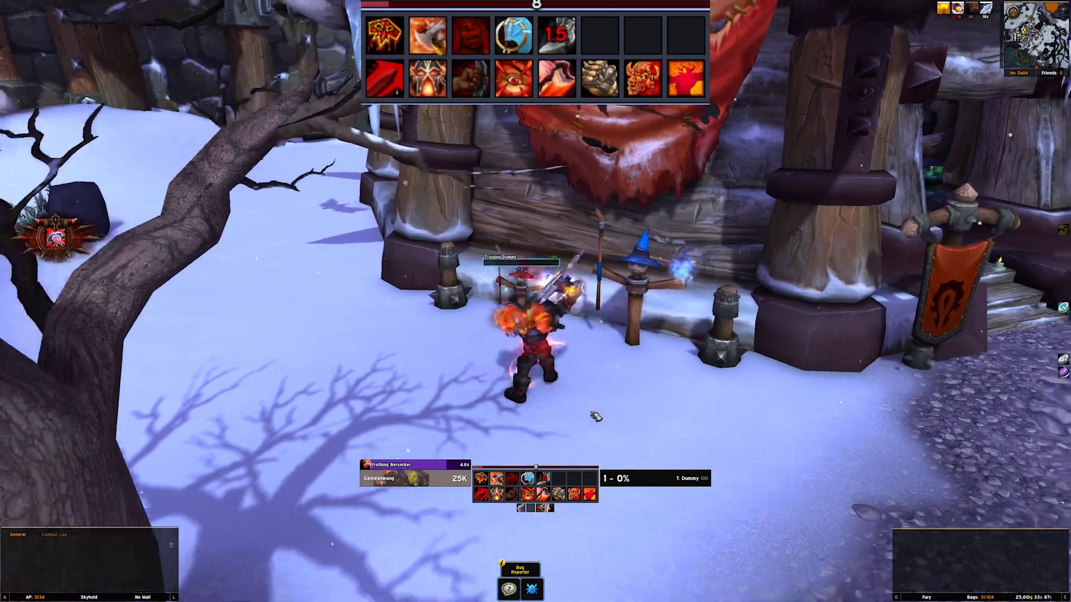
# Step: Land a last Raging Blow, turn away from the training dummies, and run and jump off along the stone path
pyautogui.moveTo(597, 416); pyautogui.dragTo(642, 417)
pyautogui.press('2')
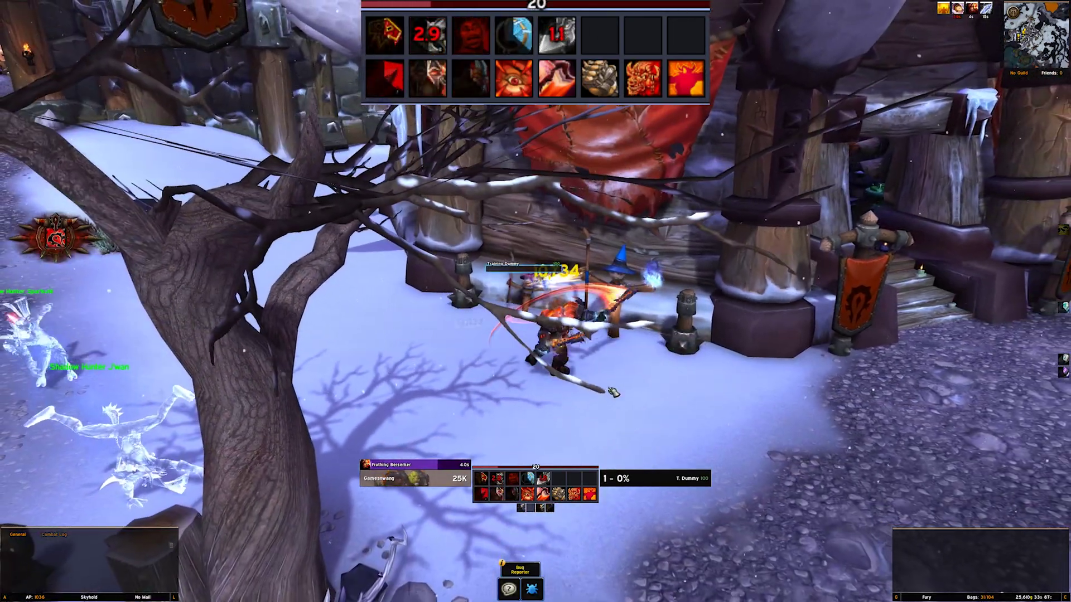
pyautogui.press('w')
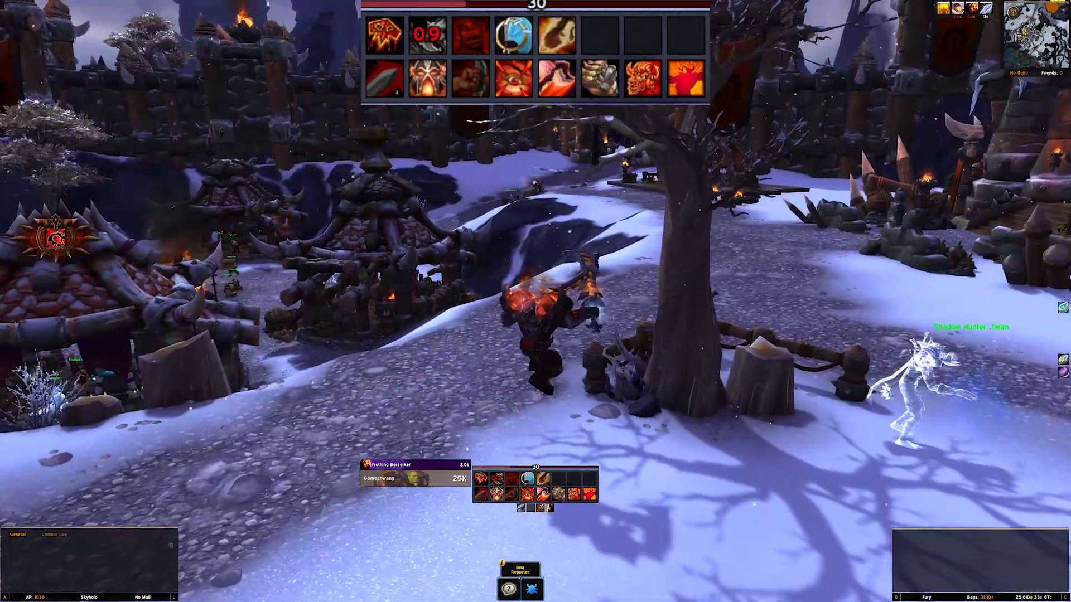
pyautogui.press('space')
pyautogui.press('w')
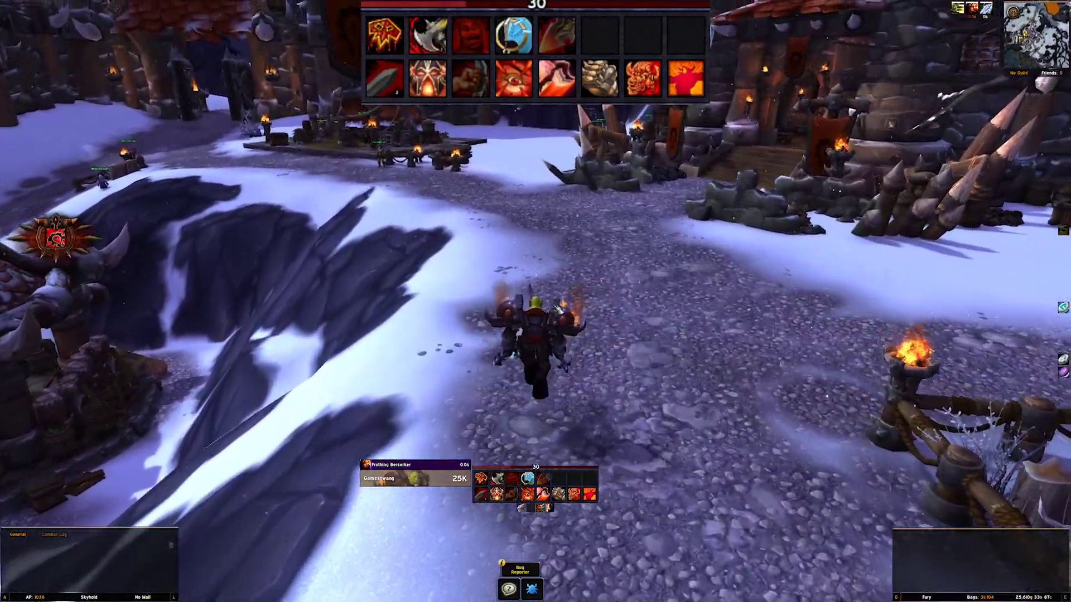
# Step: Run and jump along the stone path, turning towards the fenced tree, and bring the warrior to a stop on the snow
pyautogui.press('space')
pyautogui.press('w')
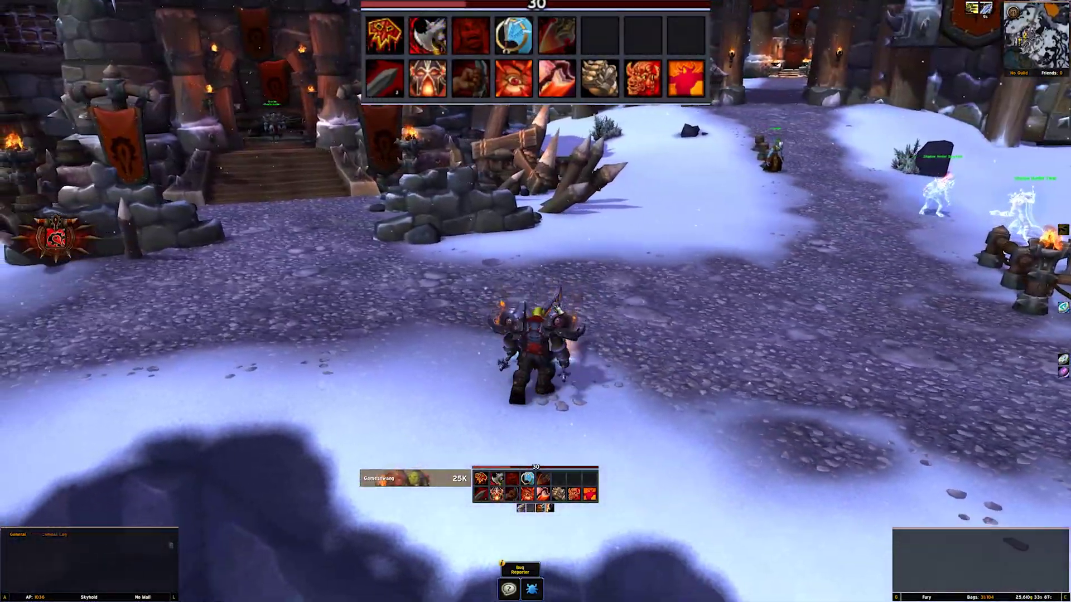
pyautogui.press('d')
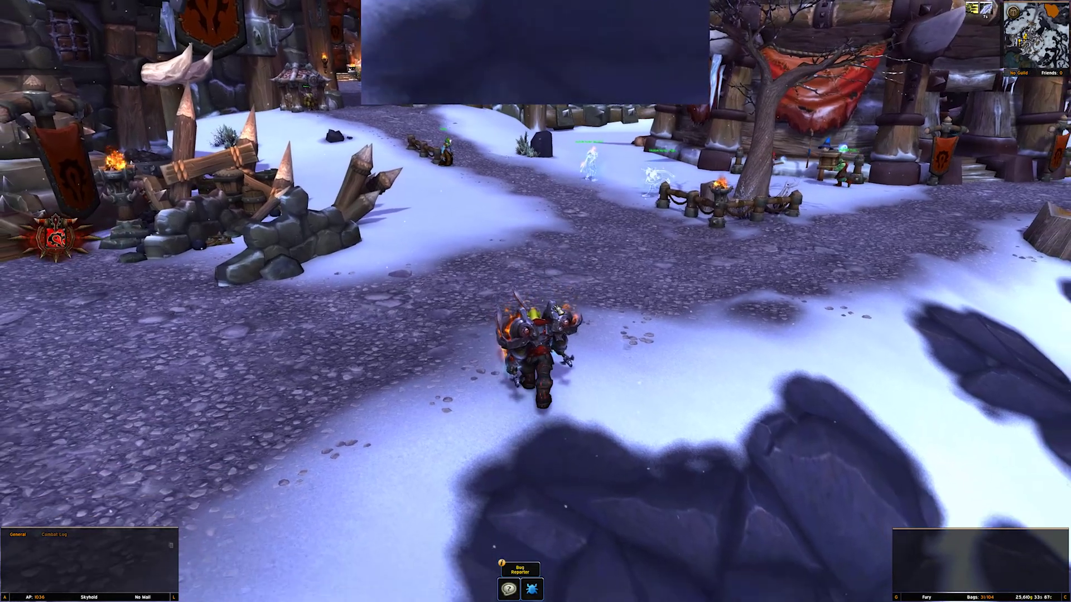
pyautogui.press('w')
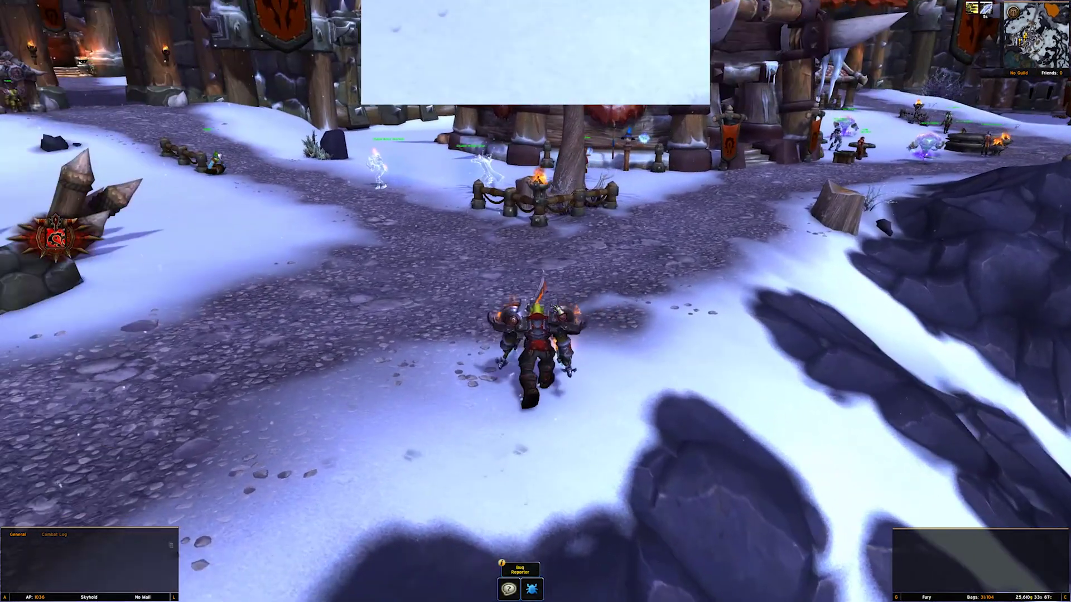
pyautogui.press('d')
pyautogui.press('a')
pyautogui.press('w')
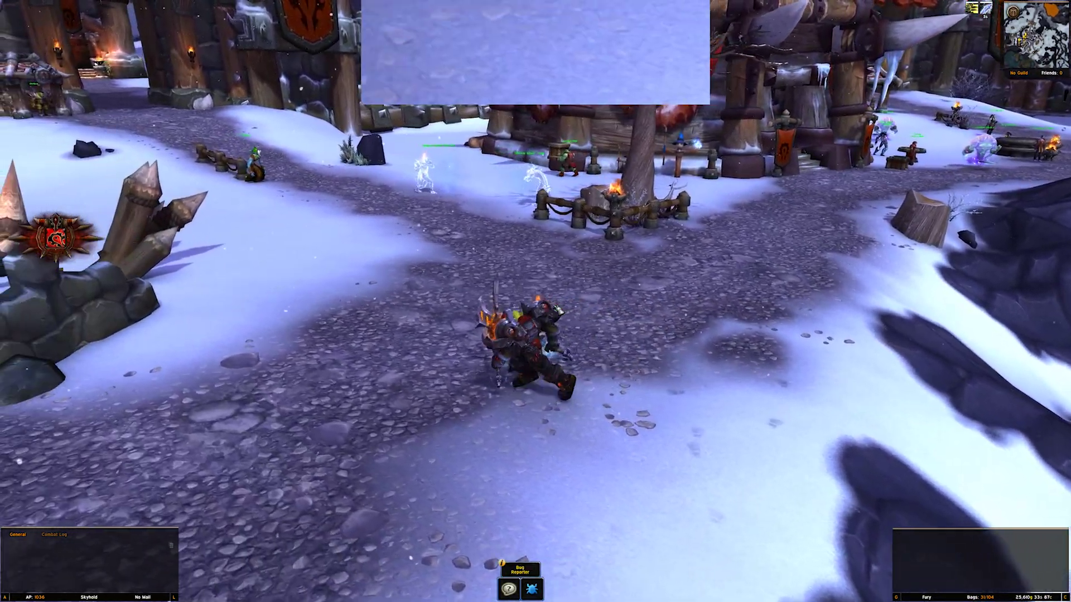
pyautogui.press('d')
pyautogui.press('a')
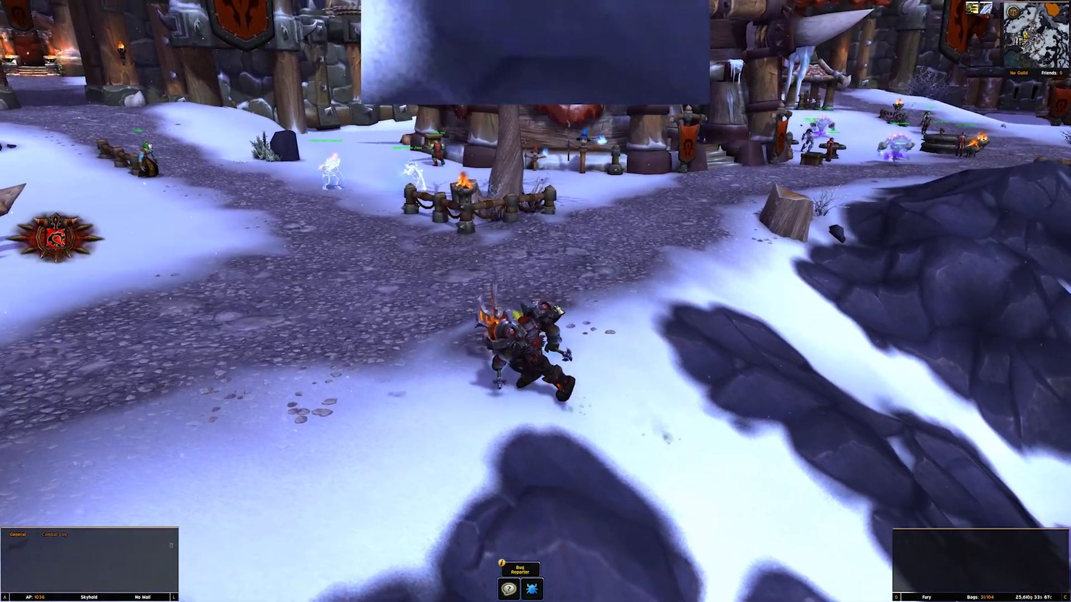
# Step: Open the WeakAuras options with /wa, duplicate the TEMPLATE aura and name the copy "Ice CD"
pyautogui.write('s/wa')
pyautogui.press('Return')
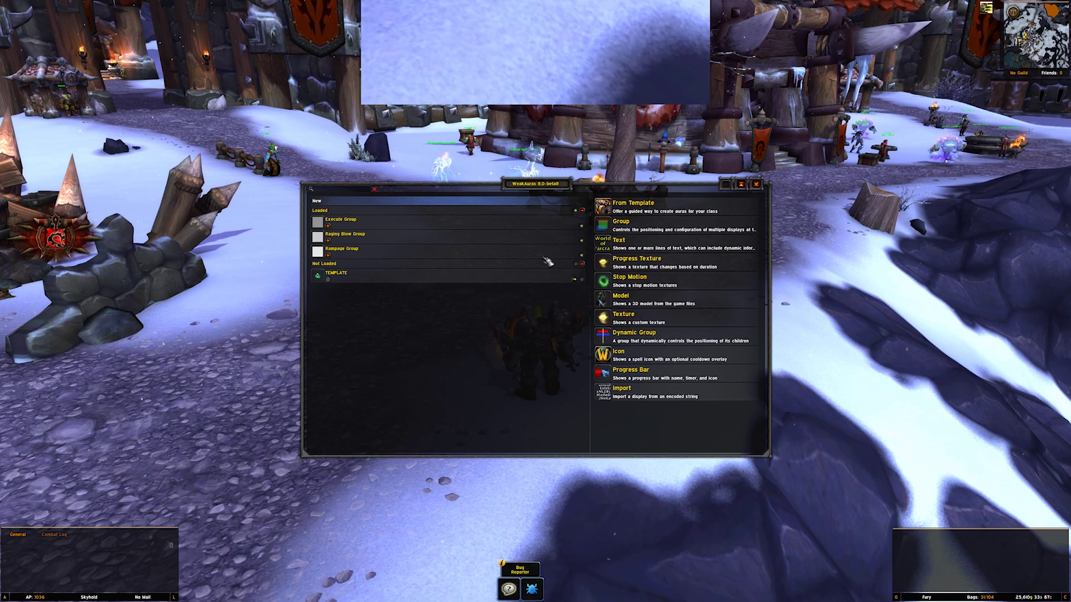
pyautogui.click(411, 279)
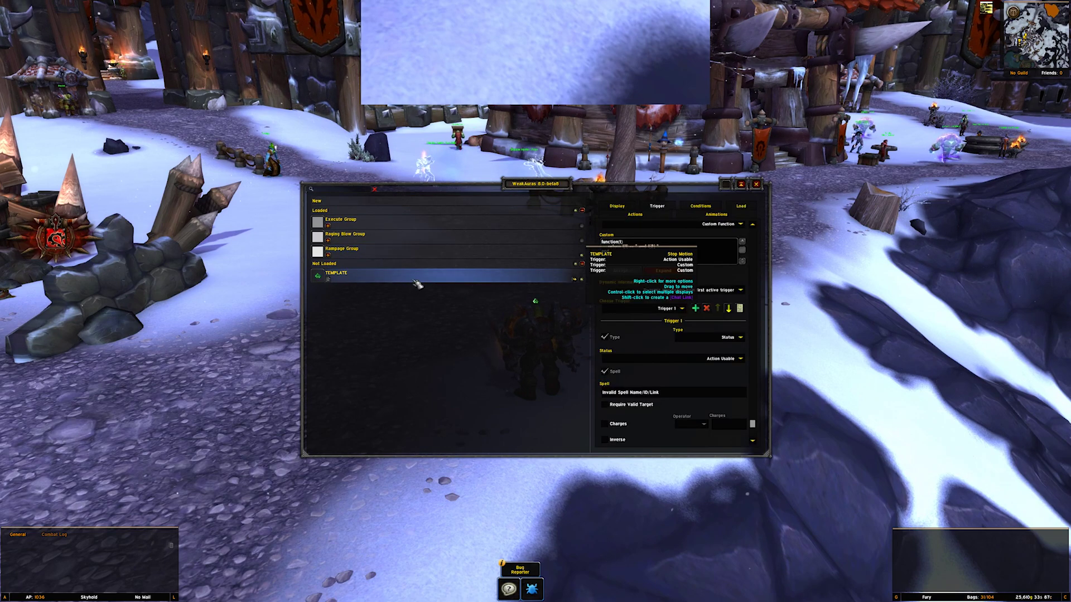
pyautogui.rightClick(416, 281)
pyautogui.click(329, 313)
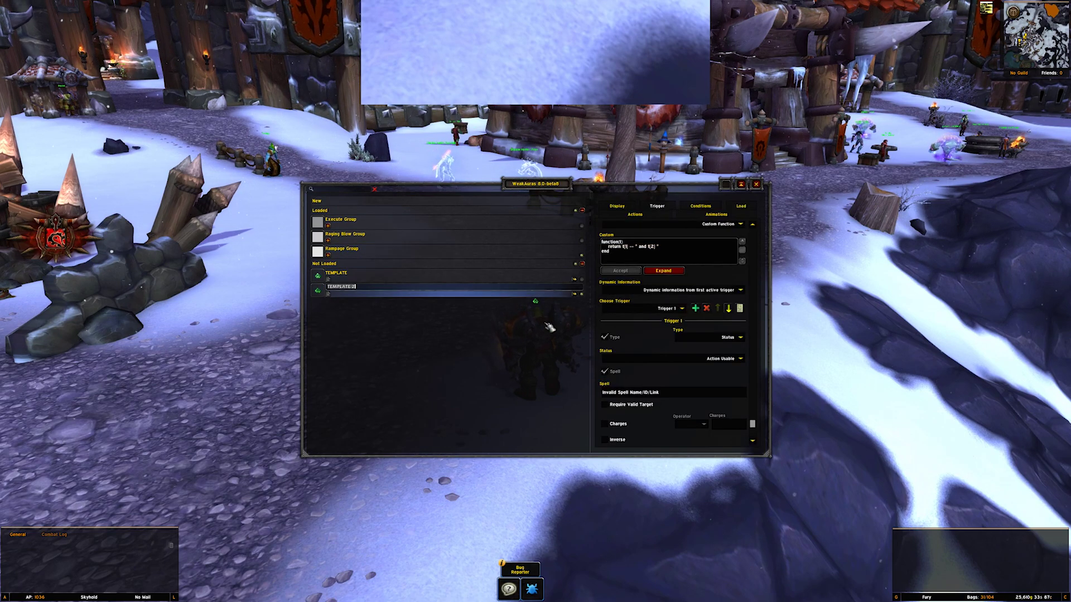
pyautogui.write('ice CD')
pyautogui.press('Return')
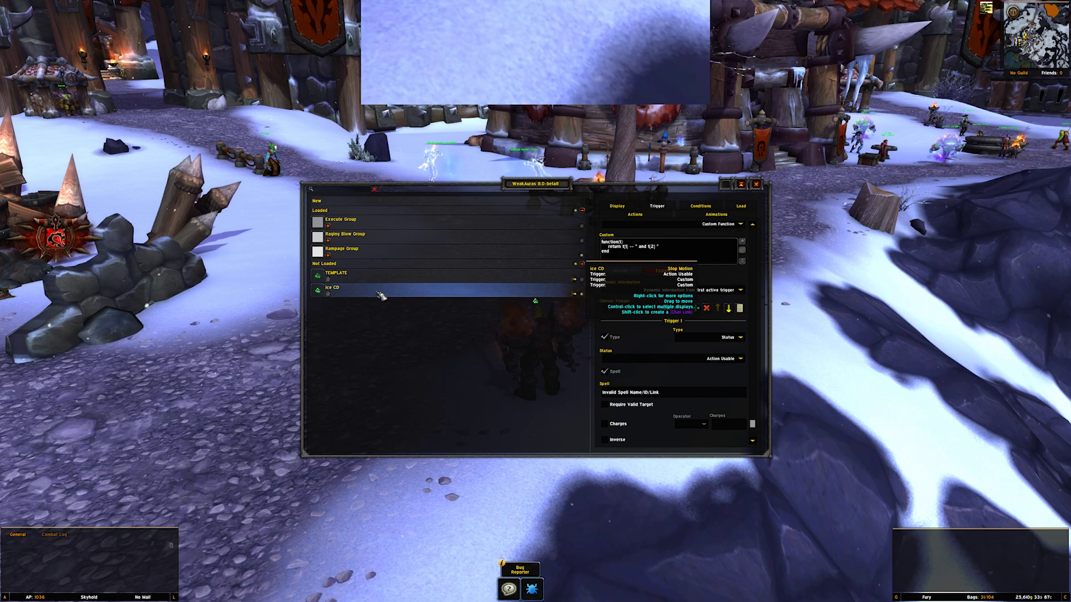
# Step: Allow the Ice CD aura to load by turning off its Never load condition
pyautogui.rightClick(381, 295)
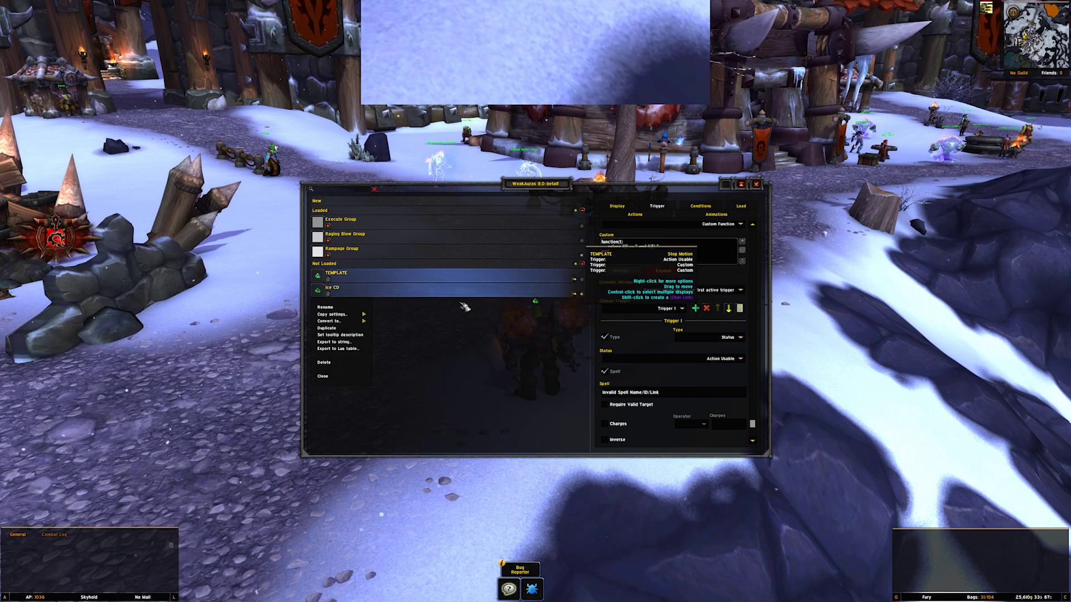
pyautogui.click(742, 207)
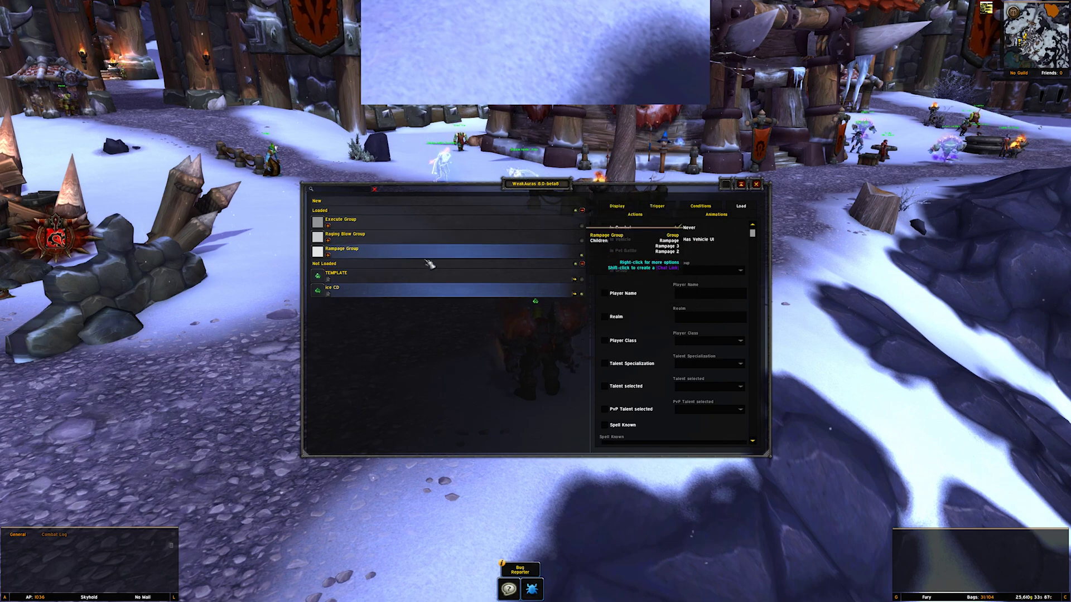
pyautogui.click(677, 227)
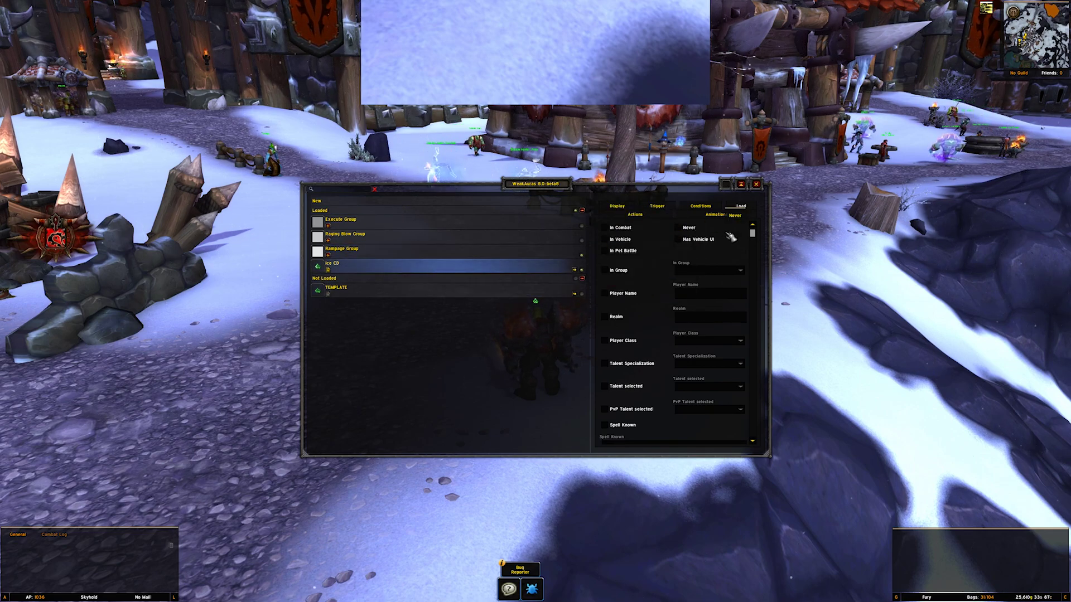
# Step: Browse the Mine category of stop-motion textures for the Ice CD aura's display and close the texture chooser
pyautogui.click(617, 206)
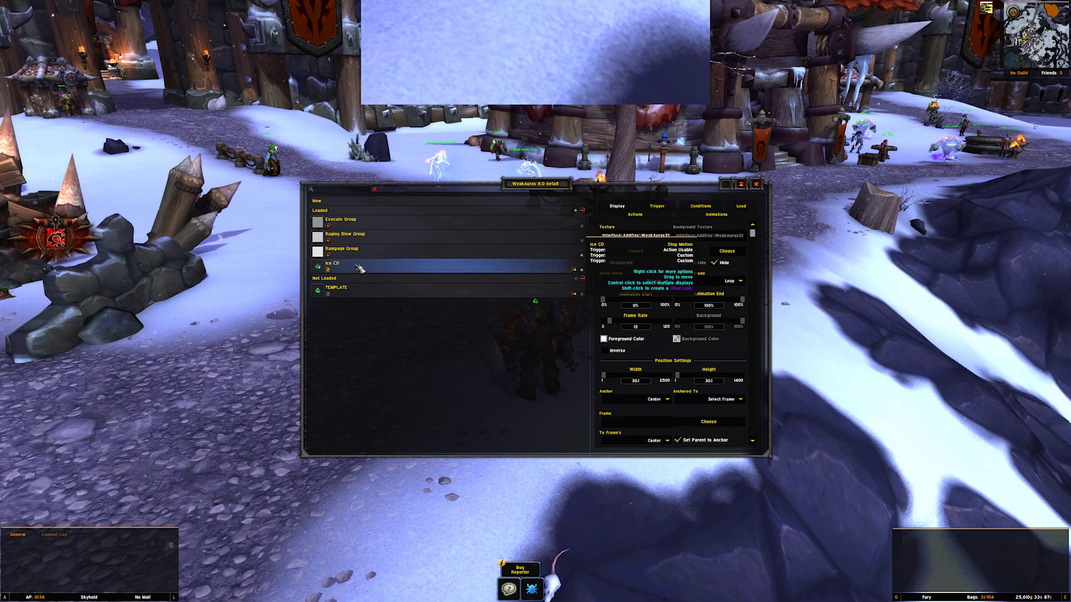
pyautogui.click(649, 251)
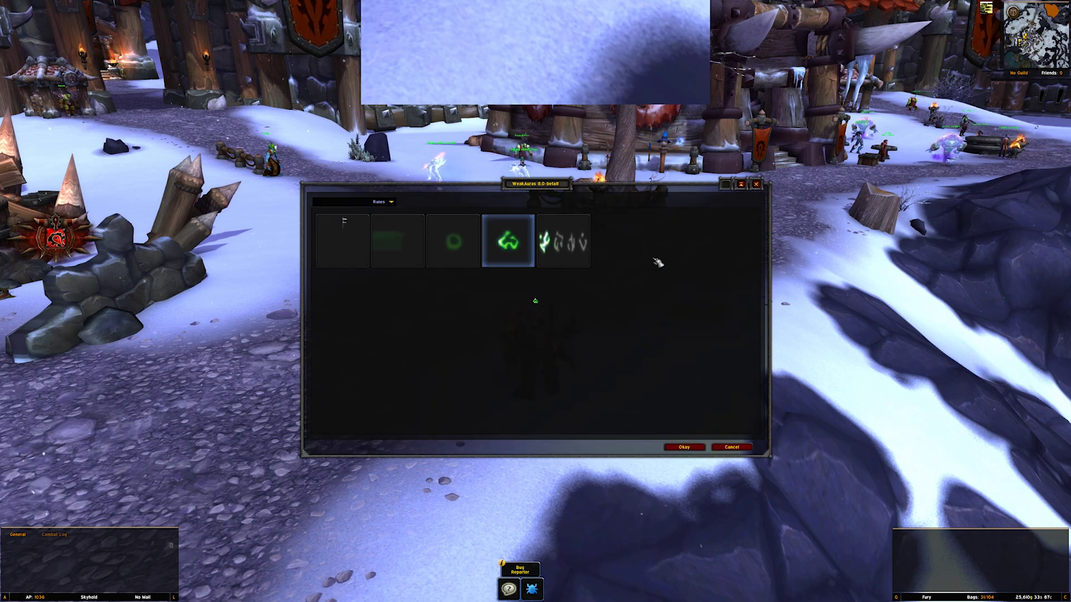
pyautogui.click(392, 202)
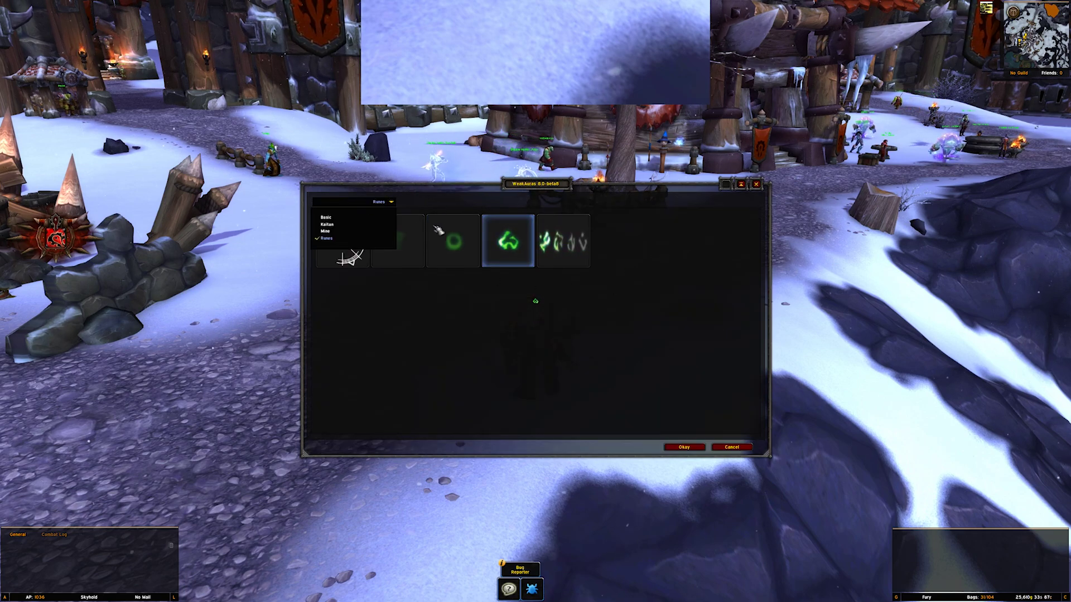
pyautogui.click(325, 231)
pyautogui.click(392, 201)
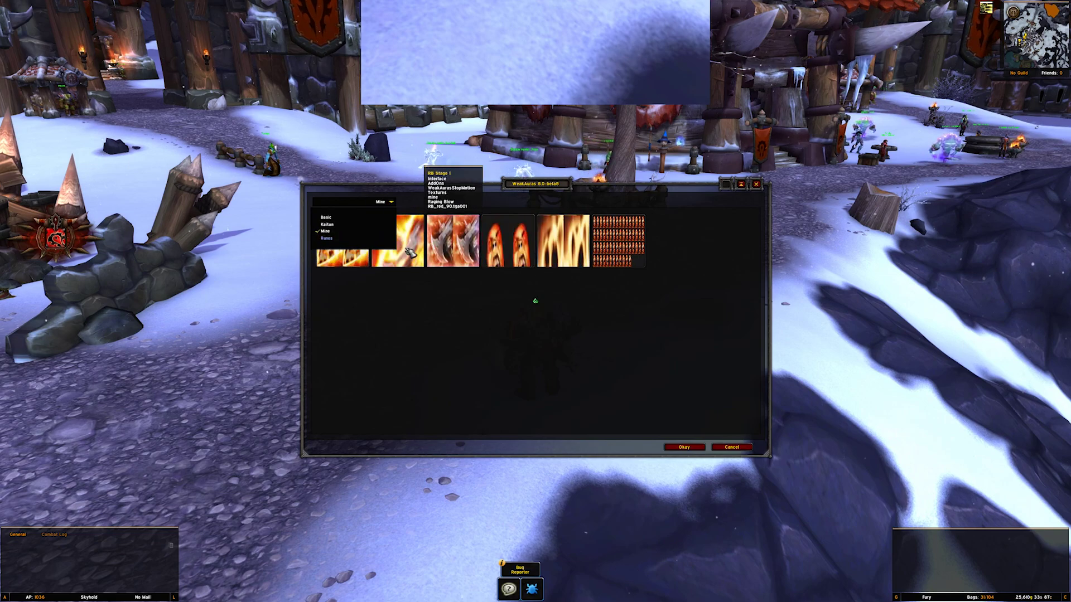
pyautogui.click(393, 202)
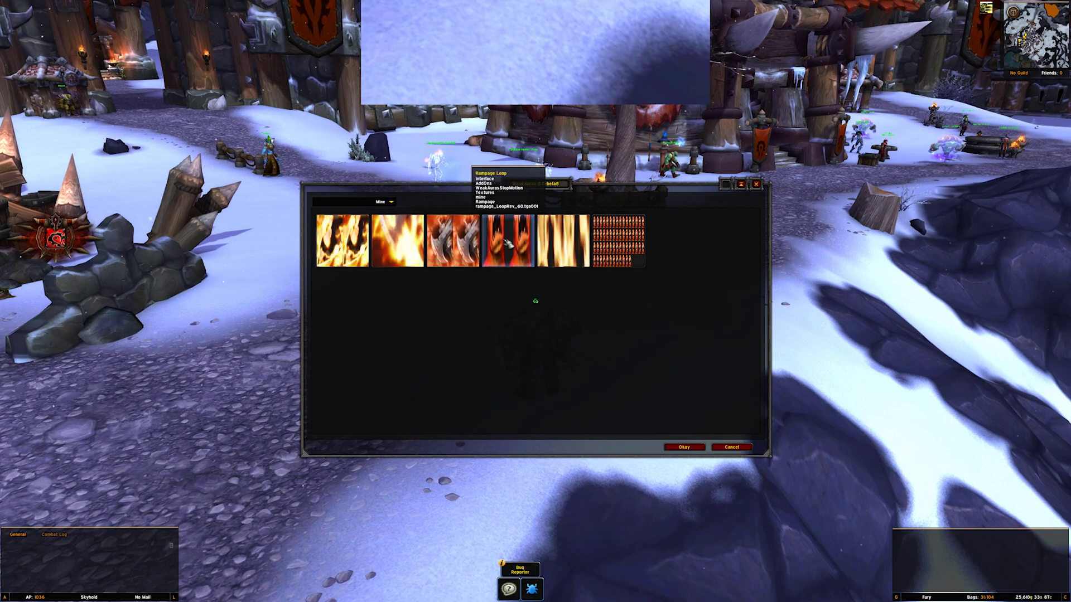
pyautogui.click(693, 447)
# Step: Replace the Ice CD aura's texture path with the path of the custom ice cooldown texture
pyautogui.click(644, 236)
pyautogui.moveTo(670, 237); pyautogui.dragTo(753, 250)
pyautogui.click(651, 236)
pyautogui.moveTo(615, 237); pyautogui.dragTo(680, 239)
pyautogui.press('BackSpace')
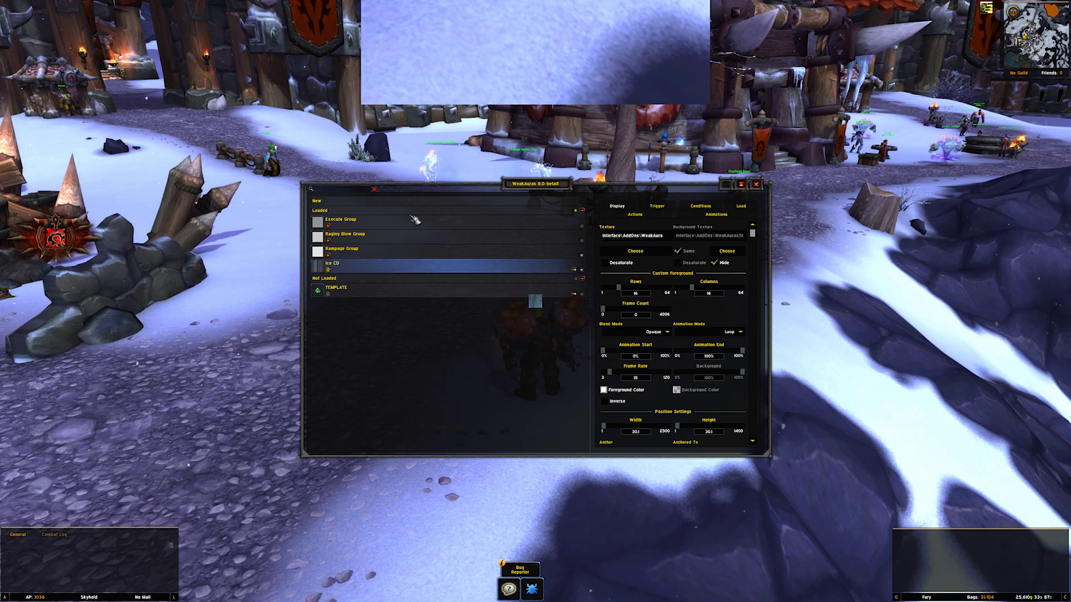
# Step: Move the WeakAuras window slightly up, and examine the frame layout of the test_CD.tga sprite sheet in IrfanView before closing it
pyautogui.moveTo(556, 189); pyautogui.dragTo(563, 189)
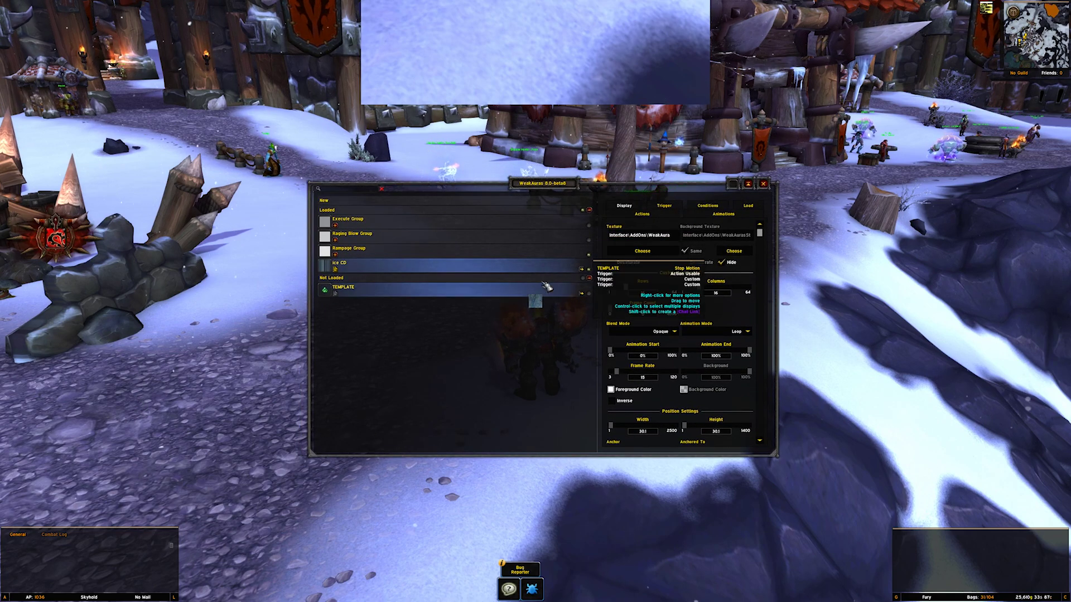
pyautogui.moveTo(570, 186); pyautogui.dragTo(571, 172)
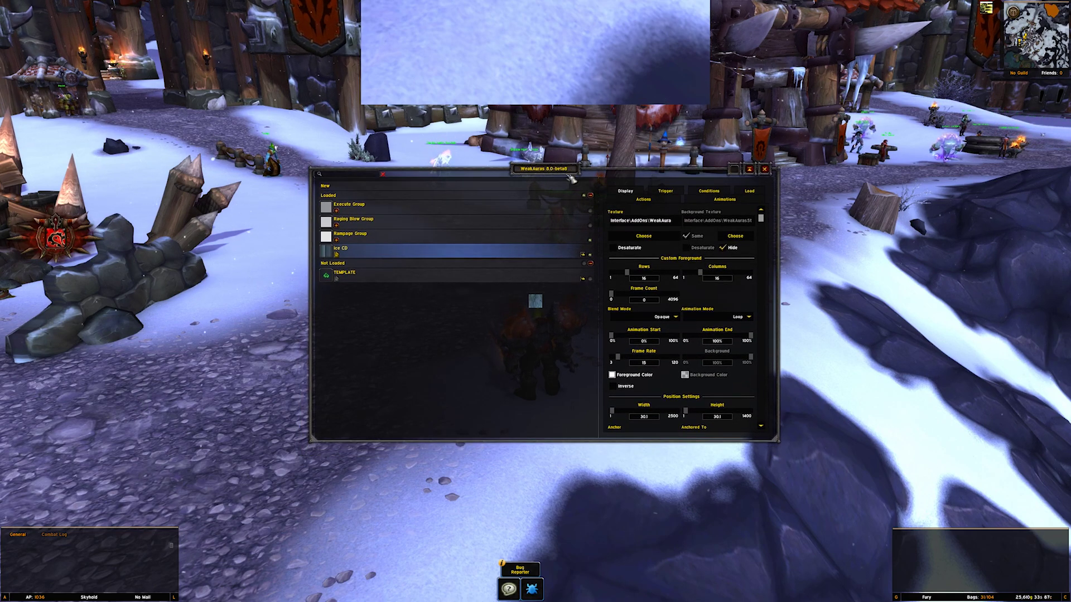
pyautogui.moveTo(575, 173); pyautogui.dragTo(579, 171)
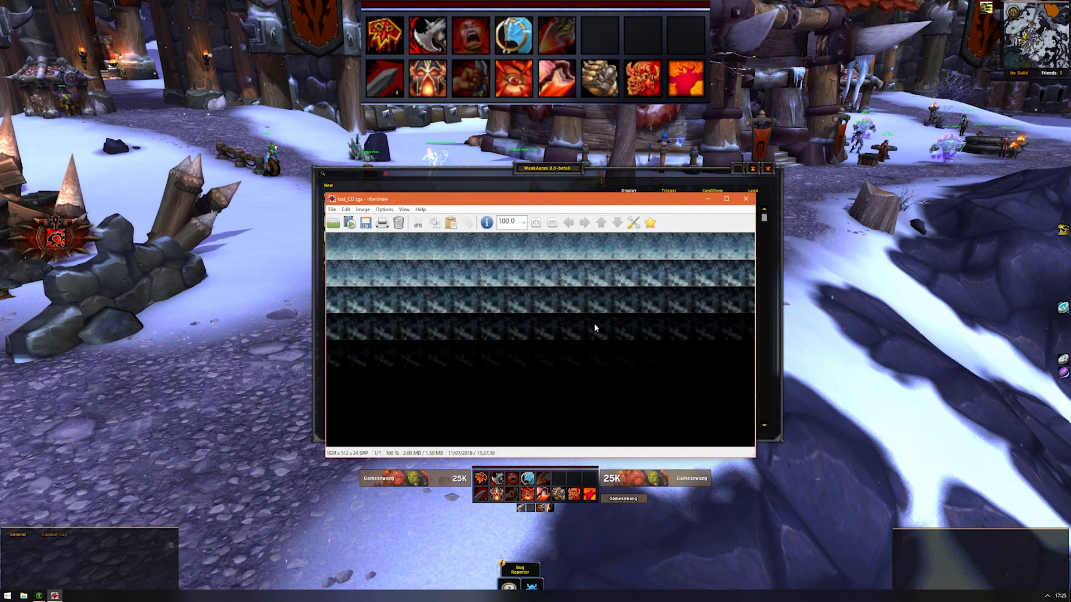
pyautogui.moveTo(533, 203); pyautogui.dragTo(570, 185)
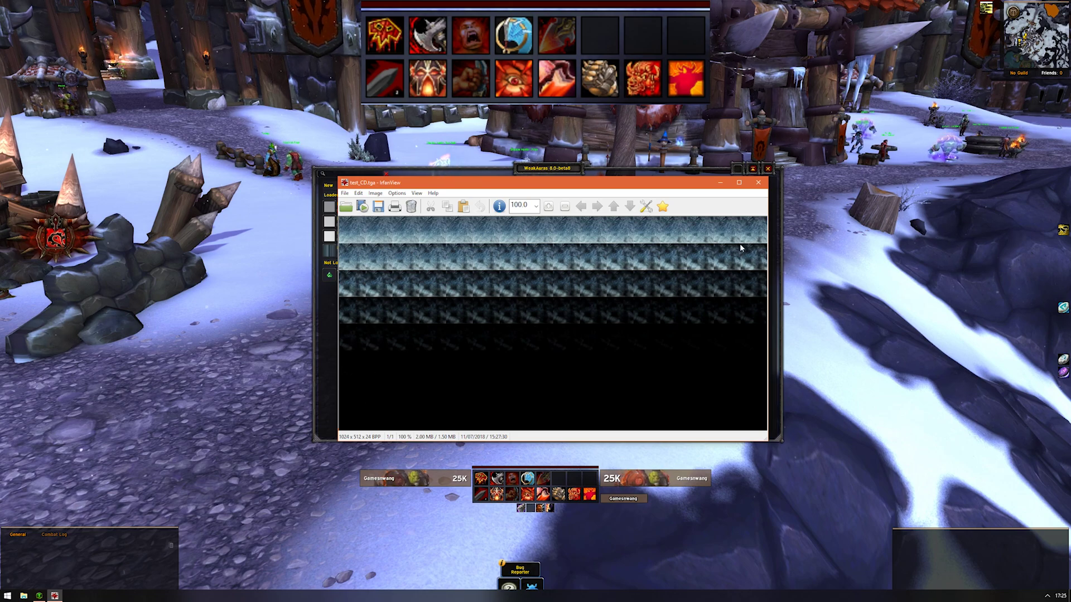
pyautogui.click(758, 183)
# Step: Set the Ice CD aura's custom foreground to 8 rows and enter its frame count
pyautogui.click(660, 279)
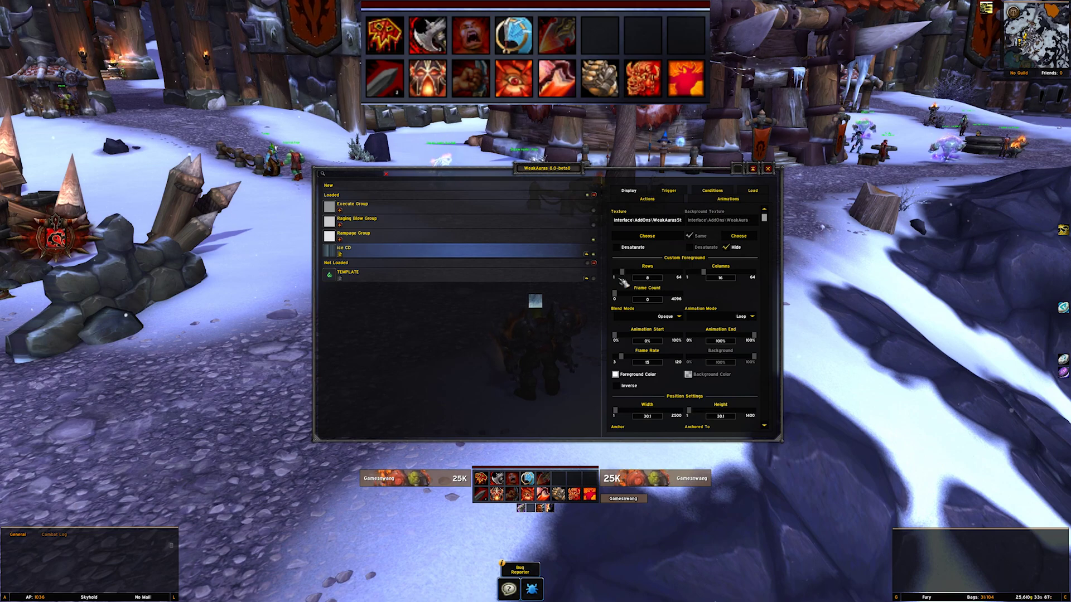
pyautogui.click(637, 301)
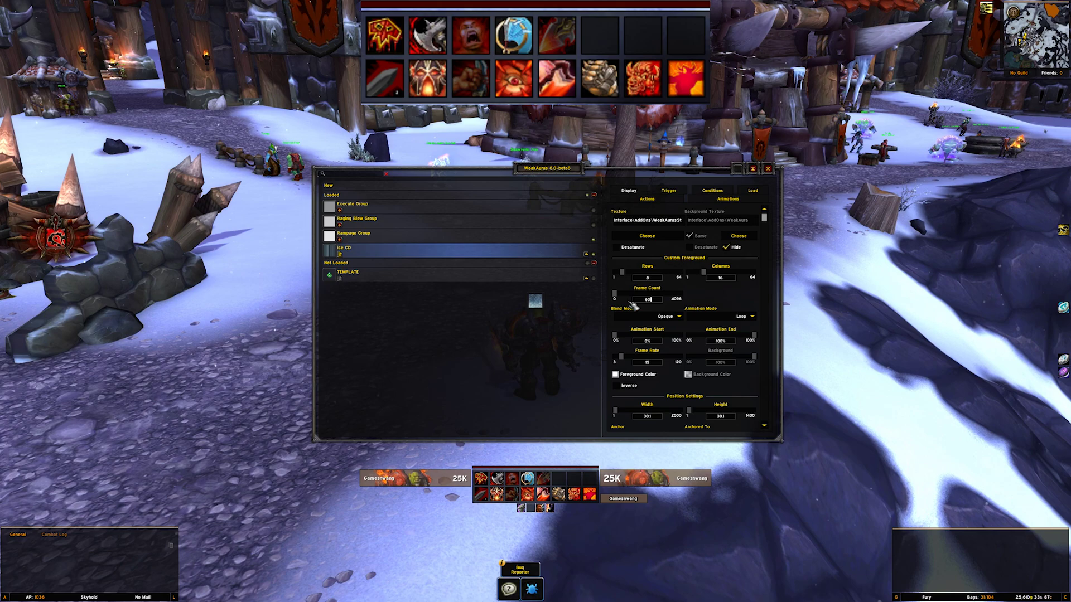